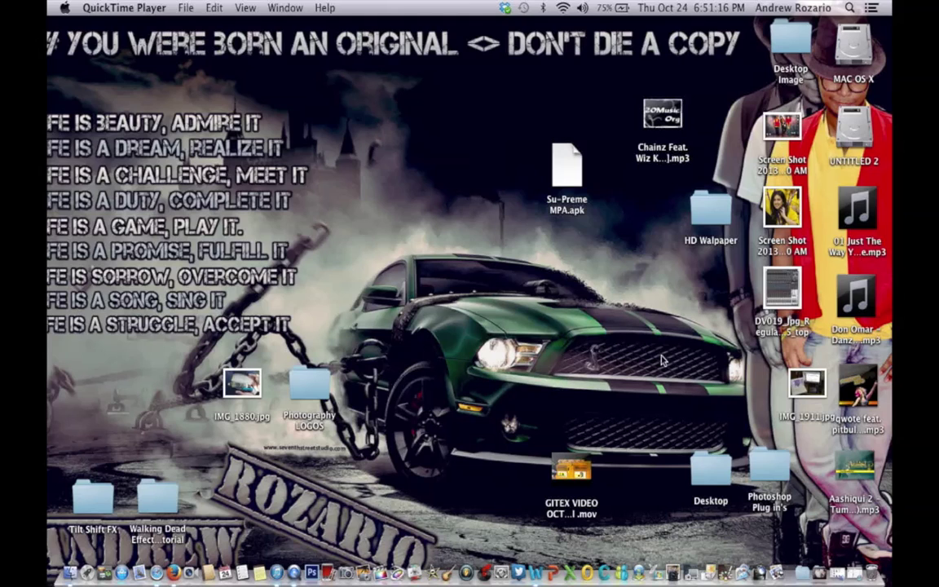
Preview the photography logo PNG in the Desktop Image folder, then close the preview and the folder.
click(786, 53)
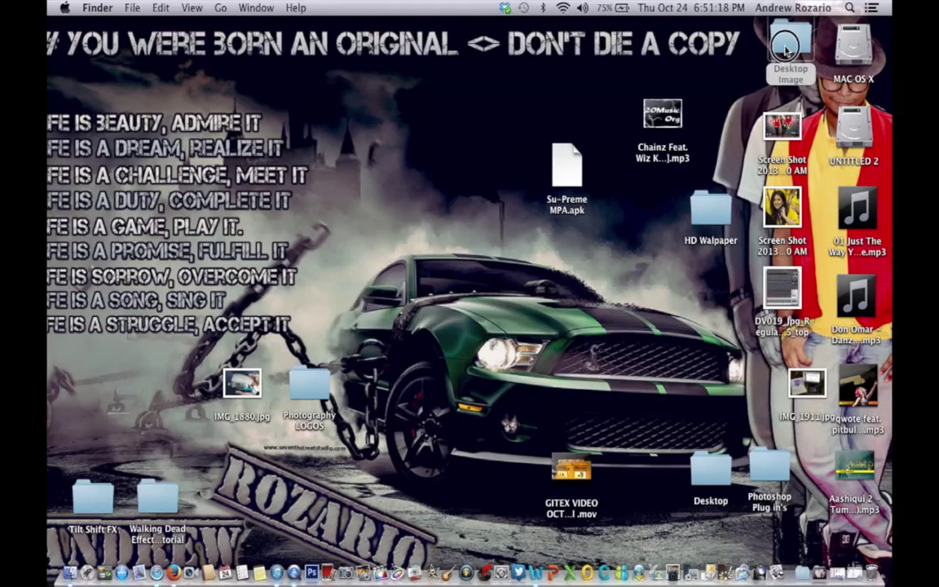
double_click(786, 52)
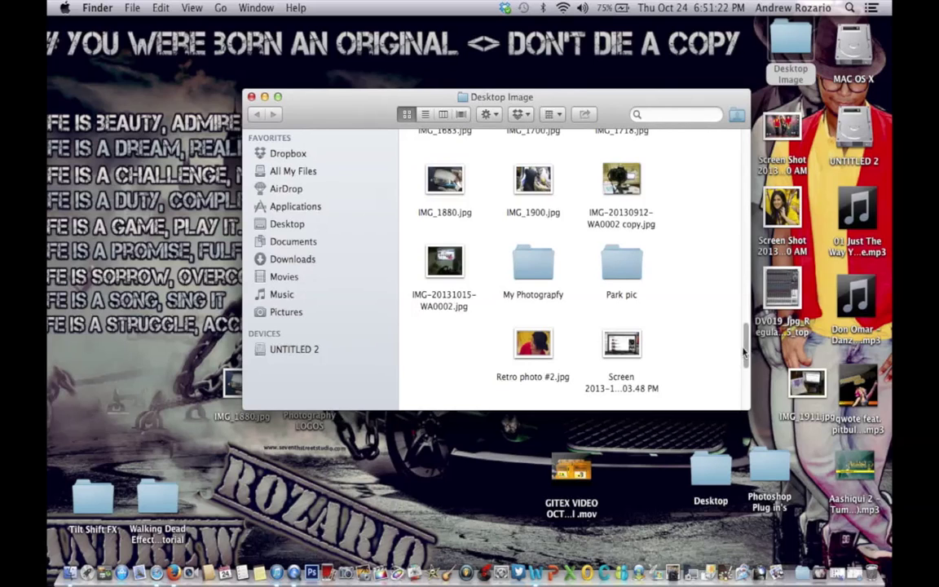
drag(743, 334, 746, 216)
double_click(545, 203)
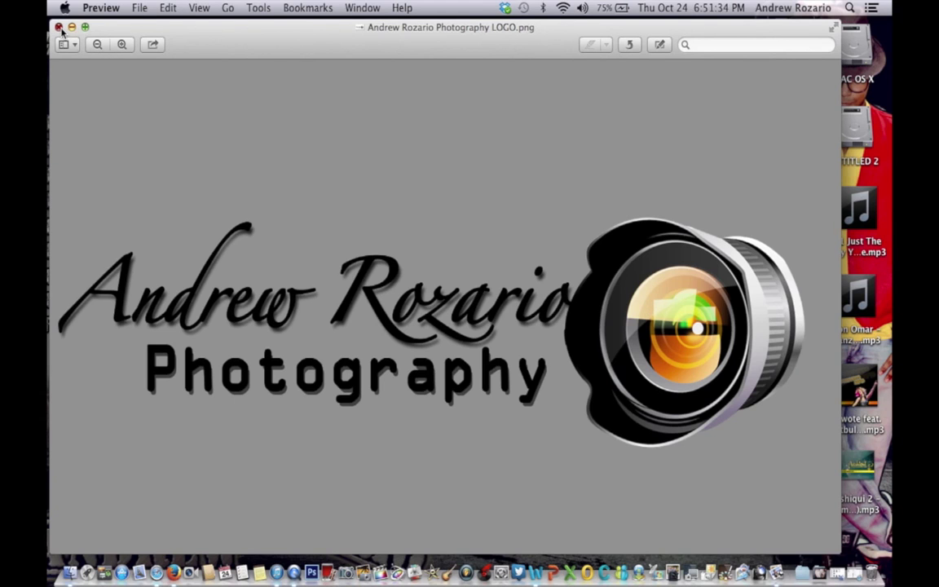
key(super+w)
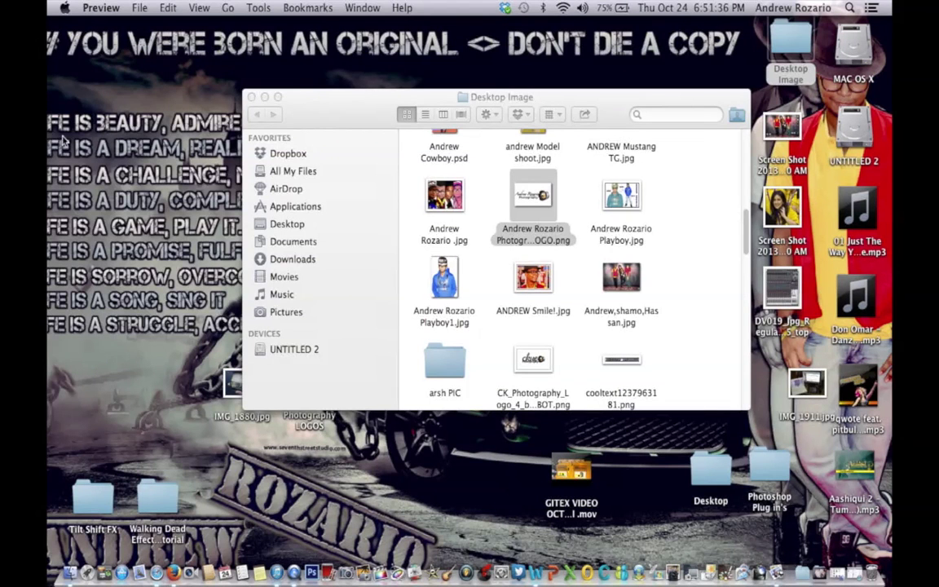
click(252, 97)
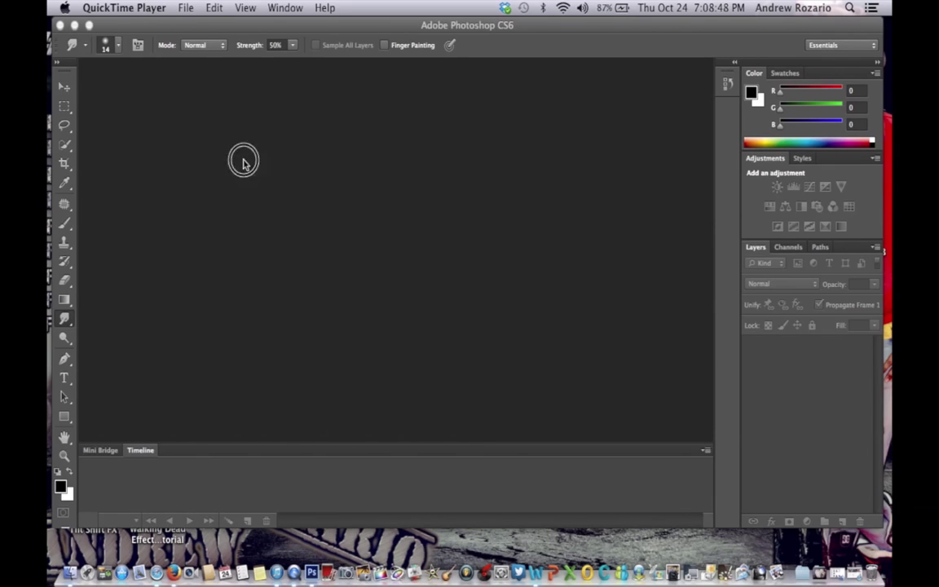
Make the Photoshop window active, with its empty workspace and no document open.
click(310, 25)
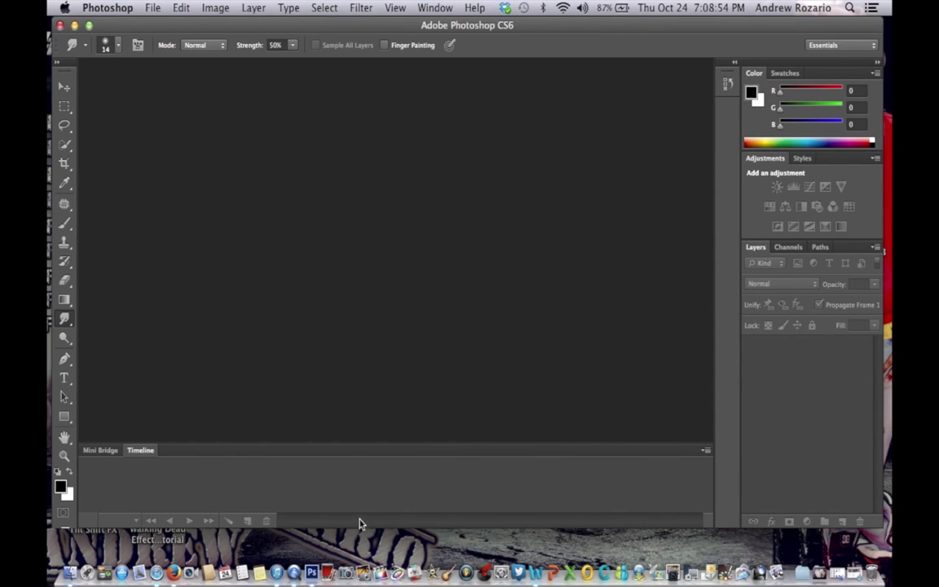
click(227, 27)
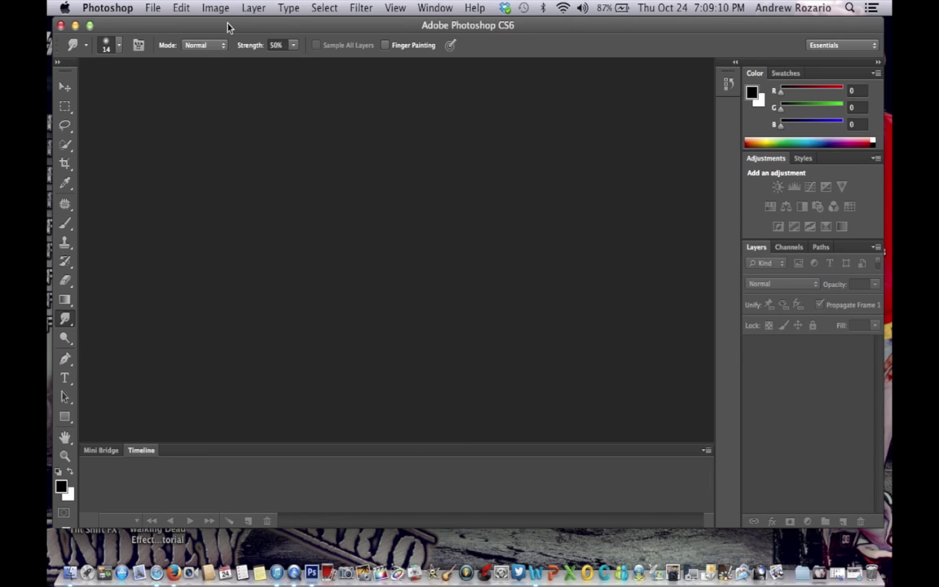
drag(227, 25, 228, 24)
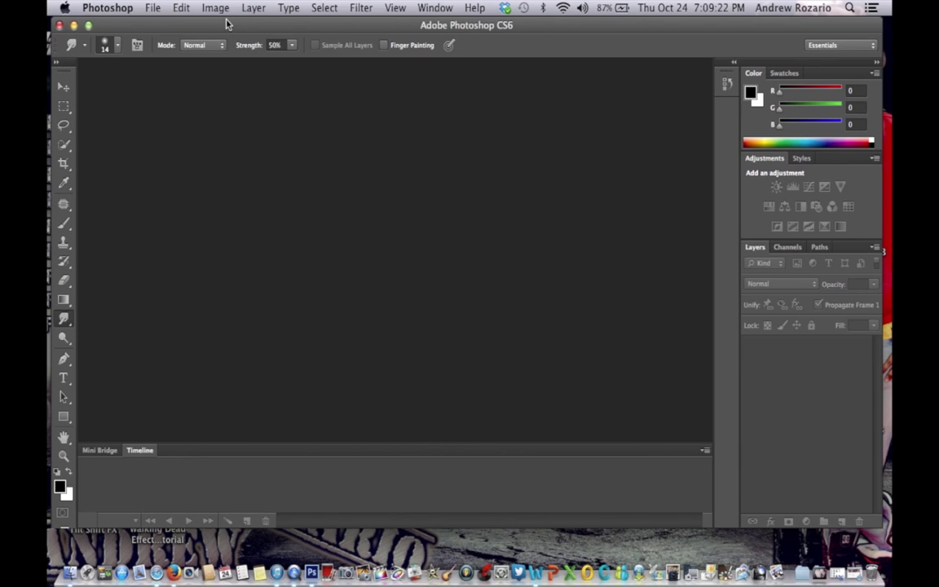
click(151, 8)
Open logo-pictures-camera.jpg via File > Open from Desktop > Photography LOGOS.
mouse_move(178, 13)
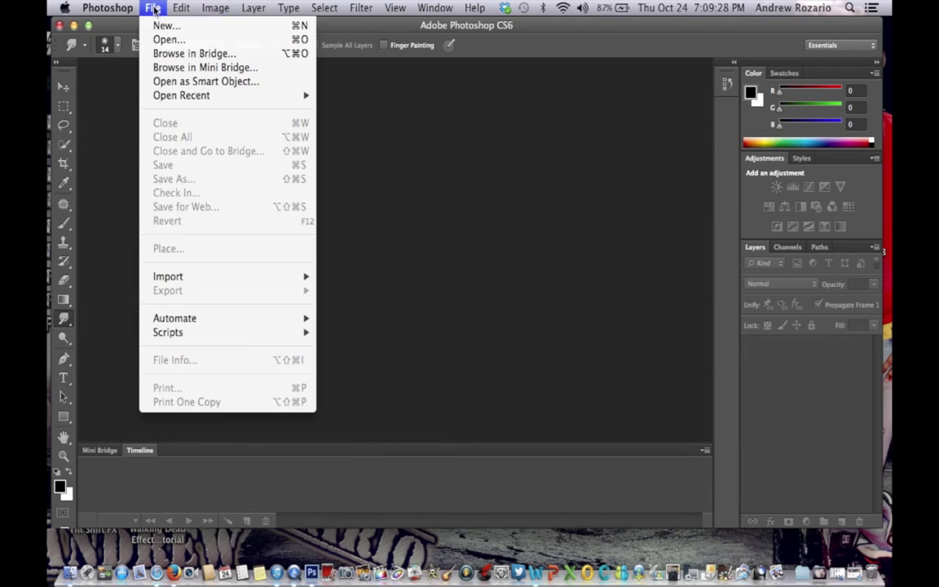
click(173, 39)
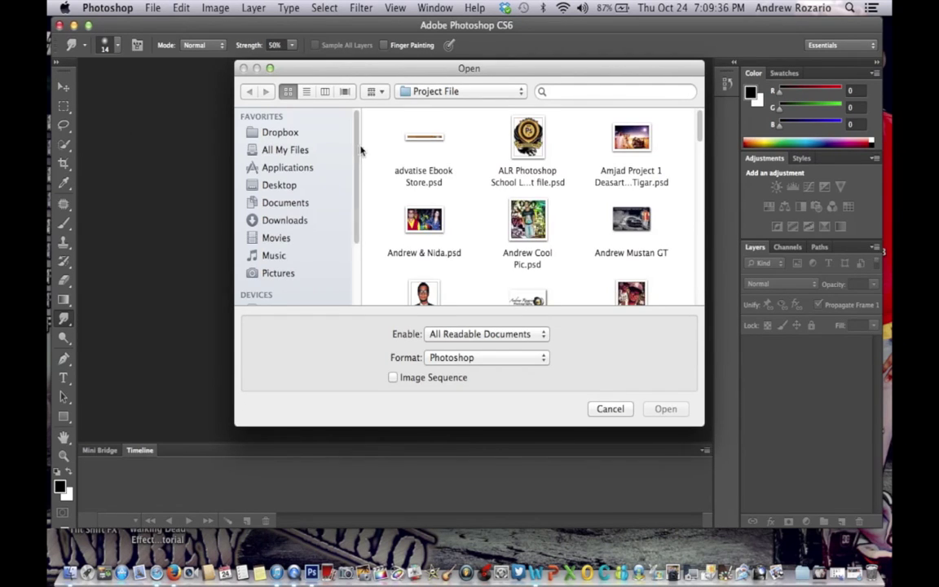
click(286, 184)
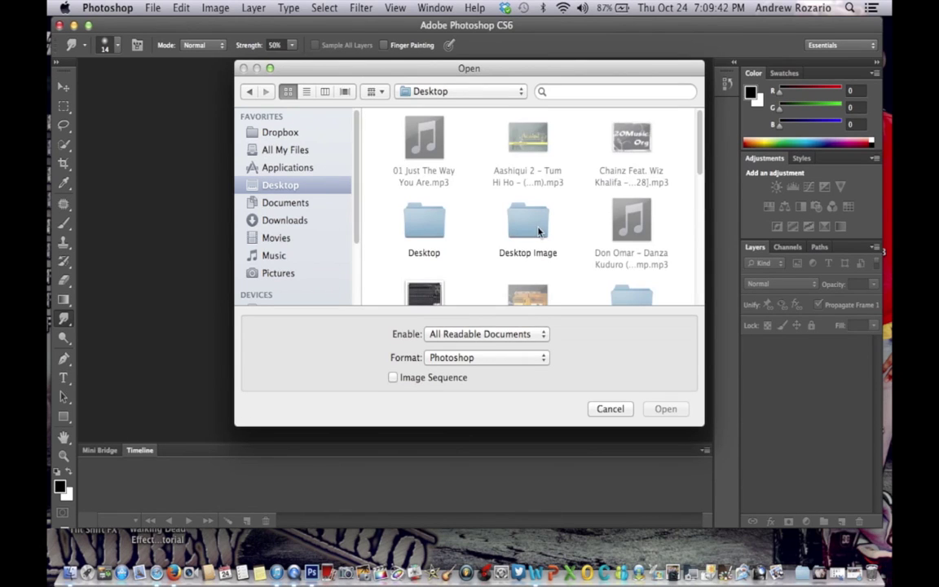
drag(698, 172, 686, 216)
double_click(628, 194)
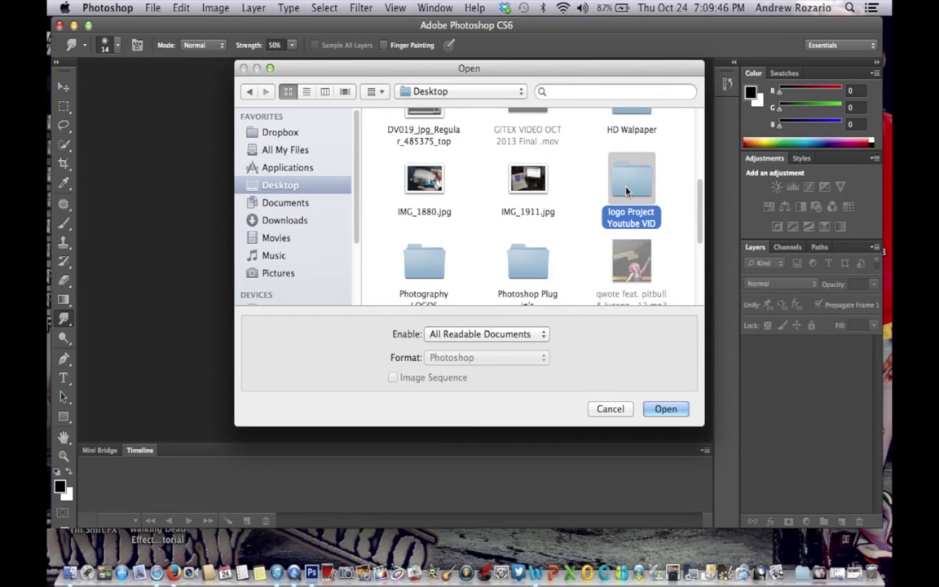
click(250, 91)
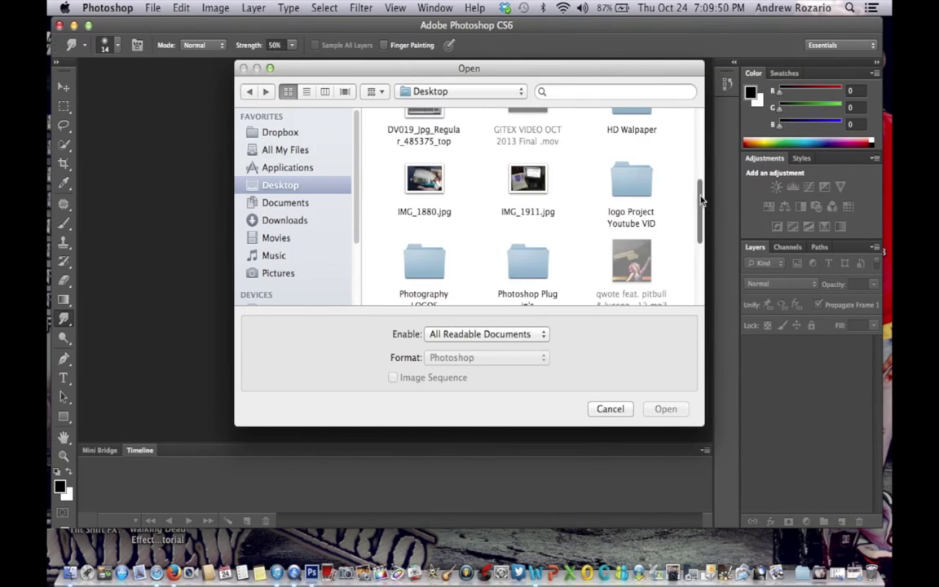
drag(700, 210, 699, 237)
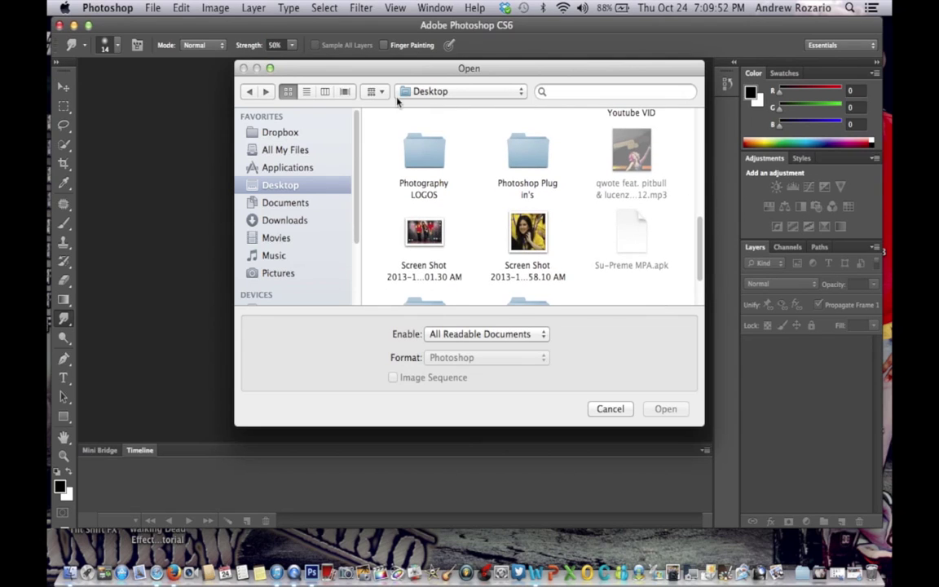
double_click(423, 153)
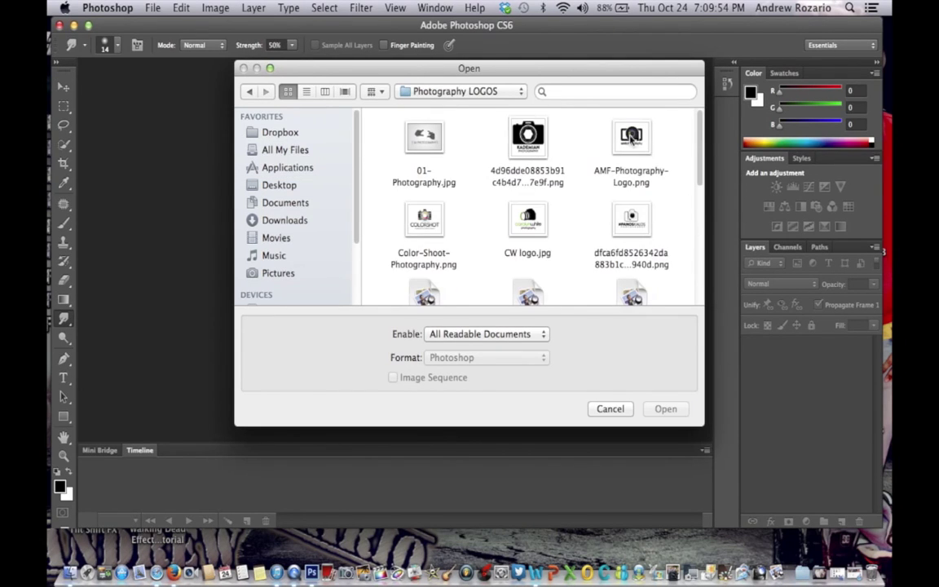
drag(699, 139, 698, 226)
key(c)
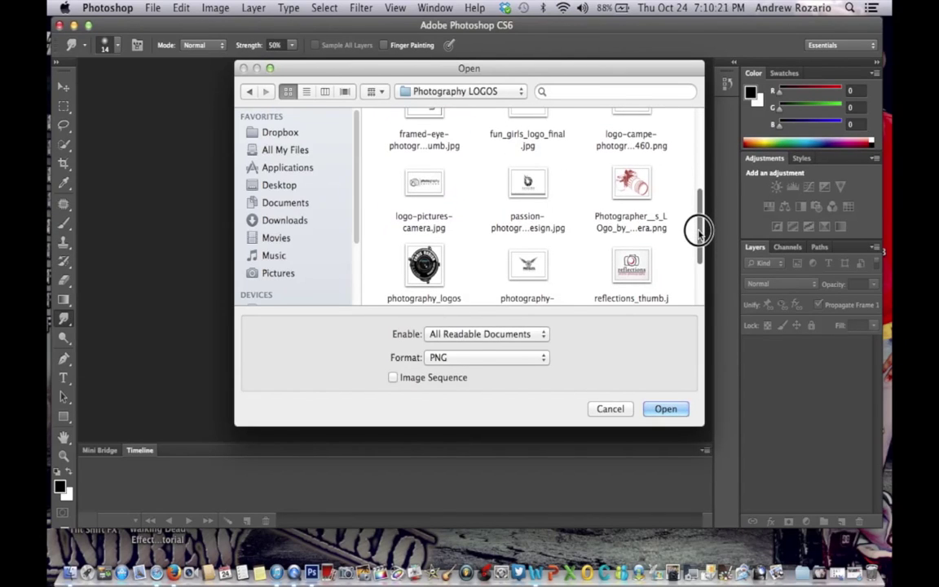
click(424, 184)
click(675, 409)
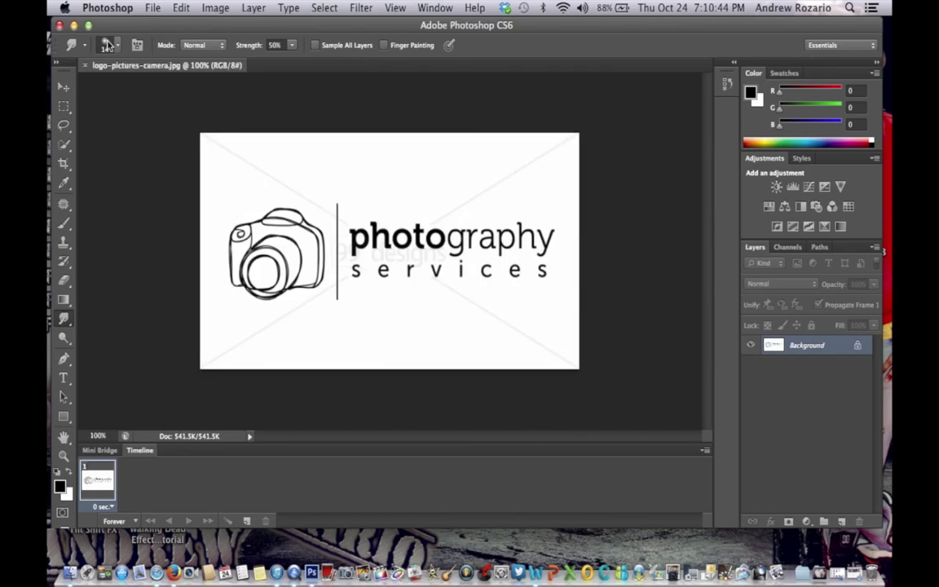
Create a new 1920 × 1080 pixel document with Background Contents set to Transparent.
key(ctrl+n)
click(249, 66)
click(148, 8)
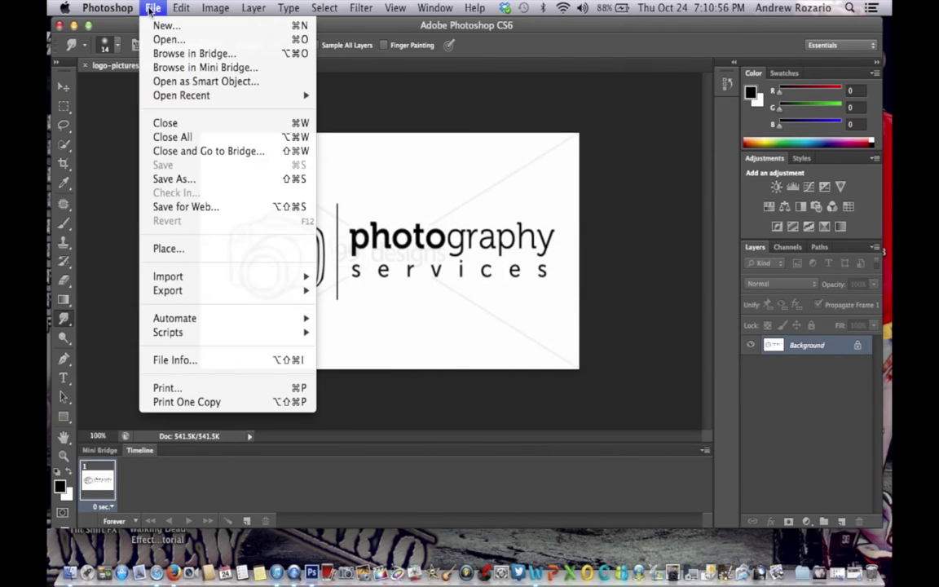
click(160, 27)
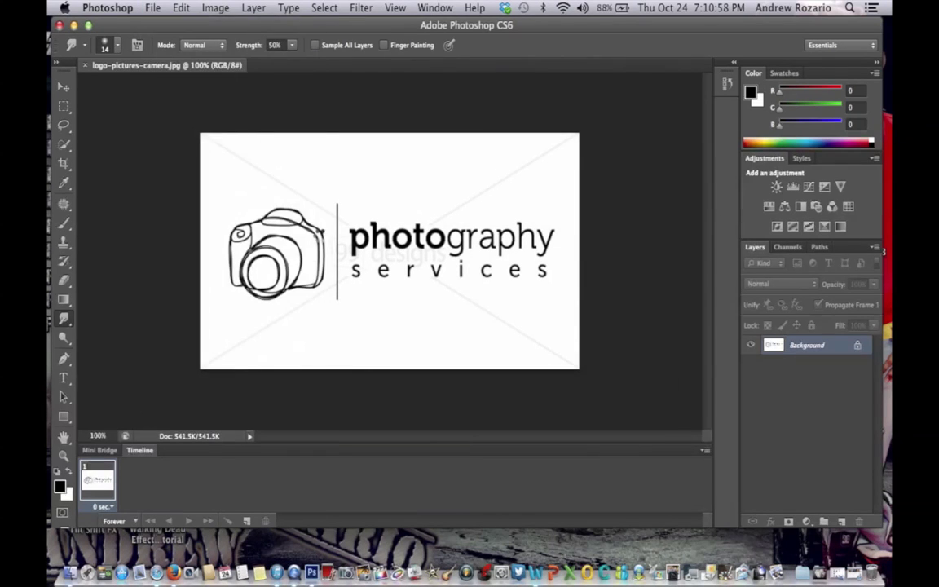
click(430, 330)
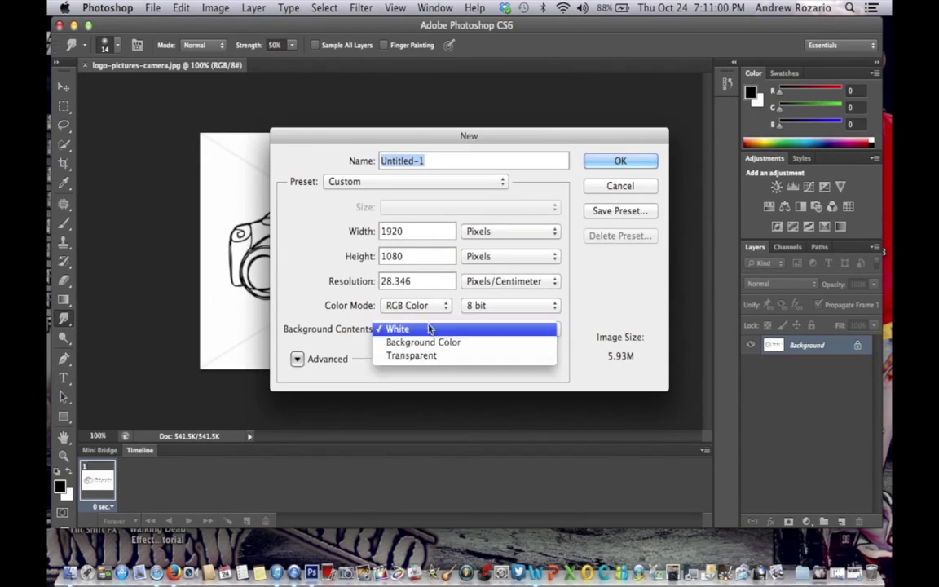
click(429, 357)
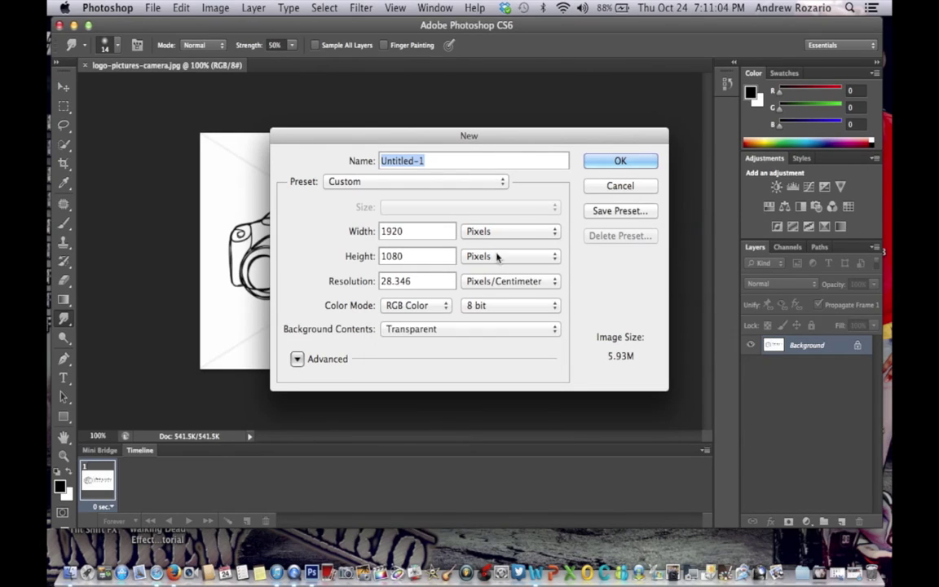
click(617, 162)
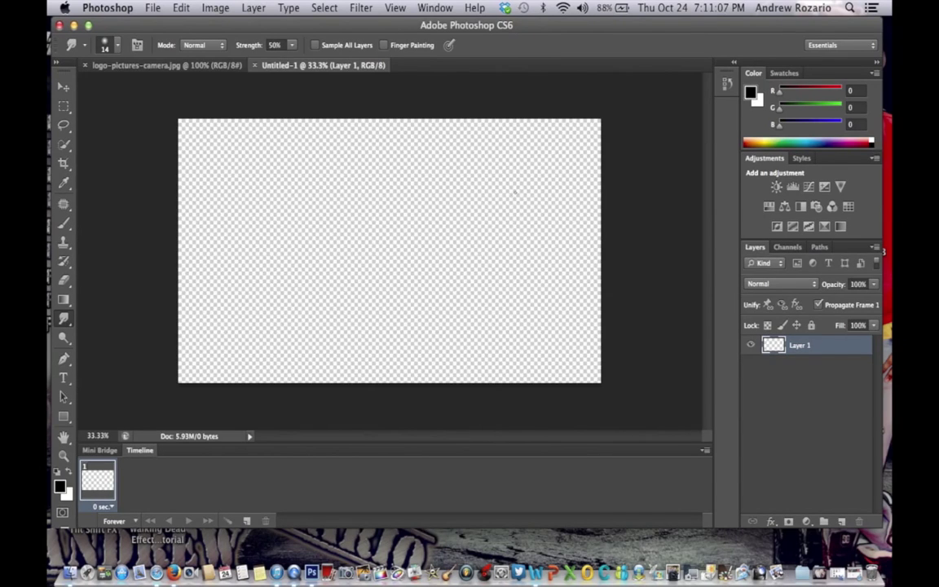
On the logo tab, remove the white background with the Magic Eraser Tool and select the entire image.
click(179, 65)
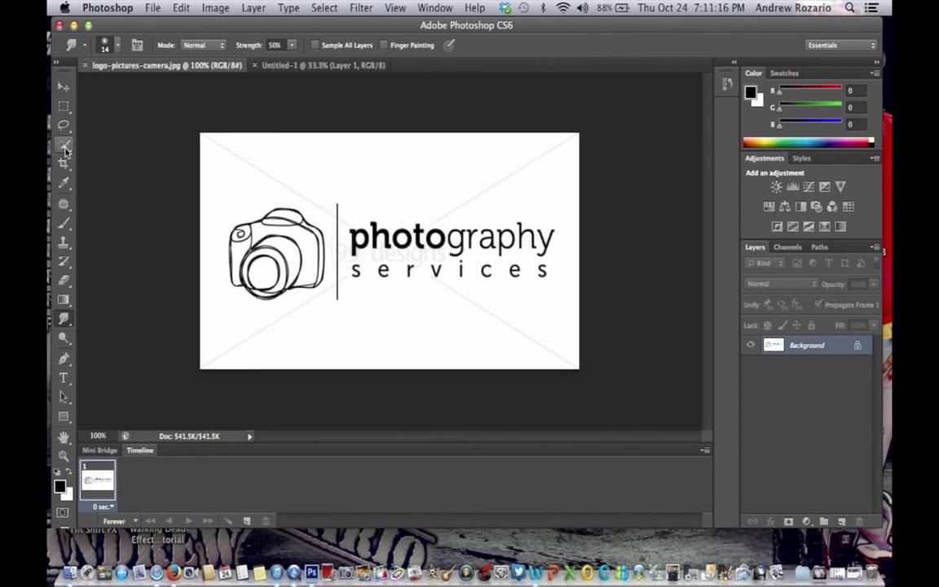
click(69, 285)
click(69, 286)
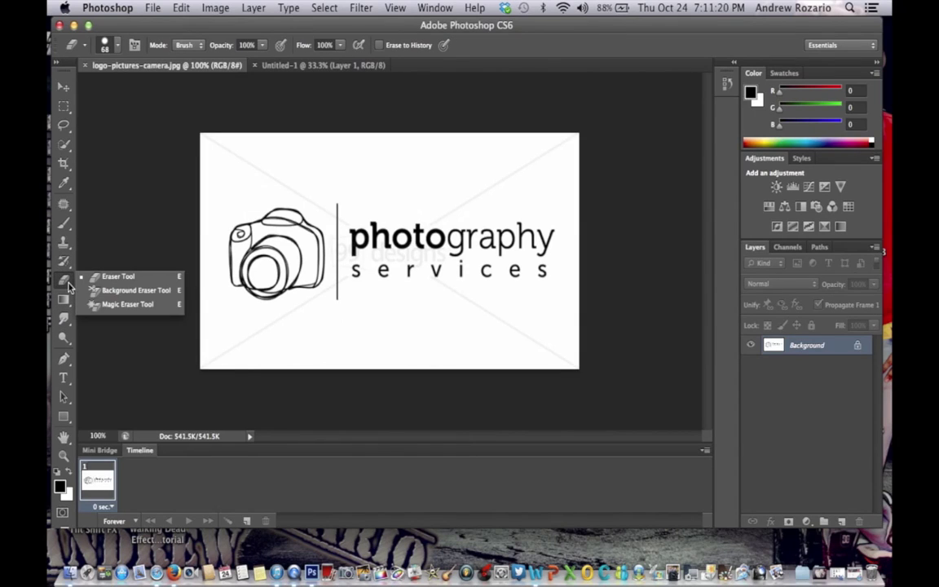
click(123, 305)
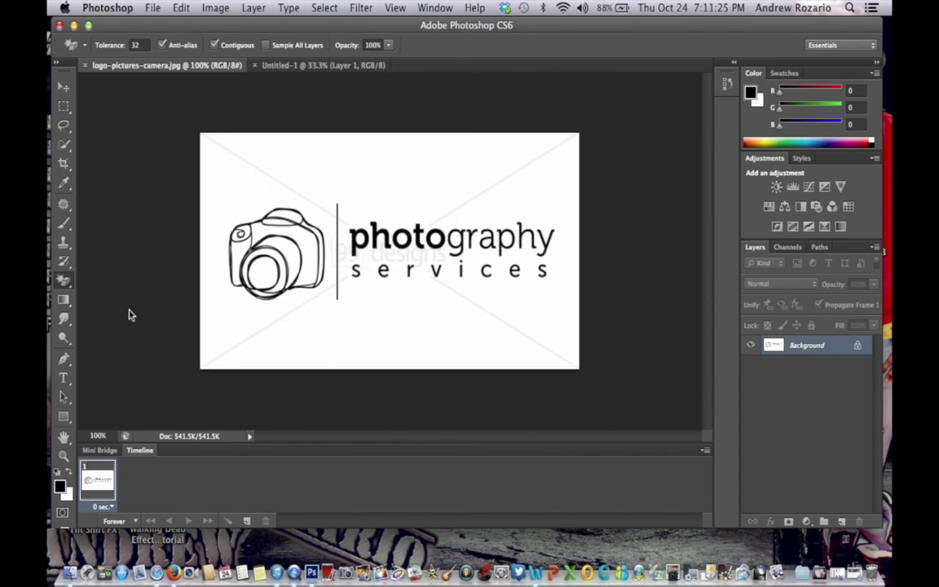
click(351, 348)
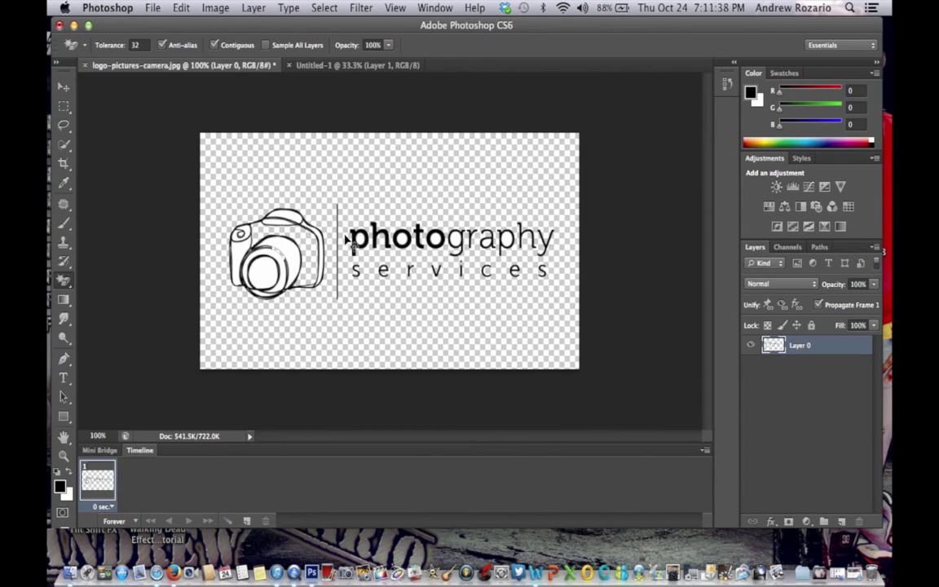
key(super+shift+s)
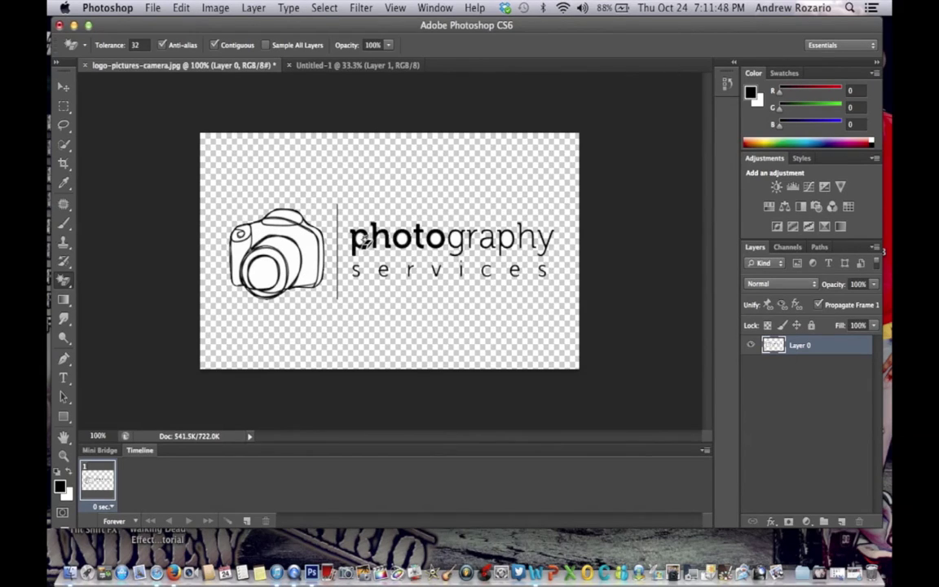
key(super+a)
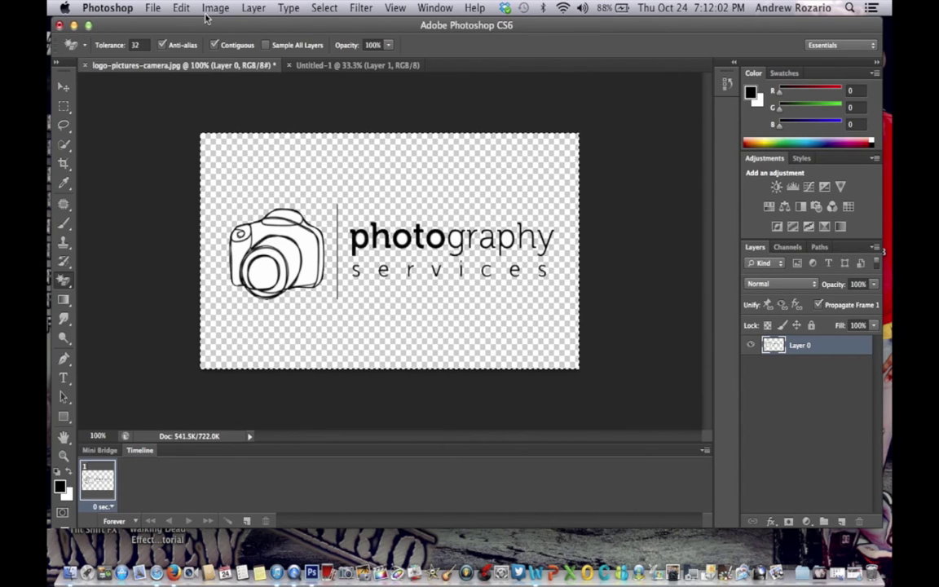
Paste the logo into Untitled-1, scale it to about 369%, nudge it down, and commit.
click(325, 65)
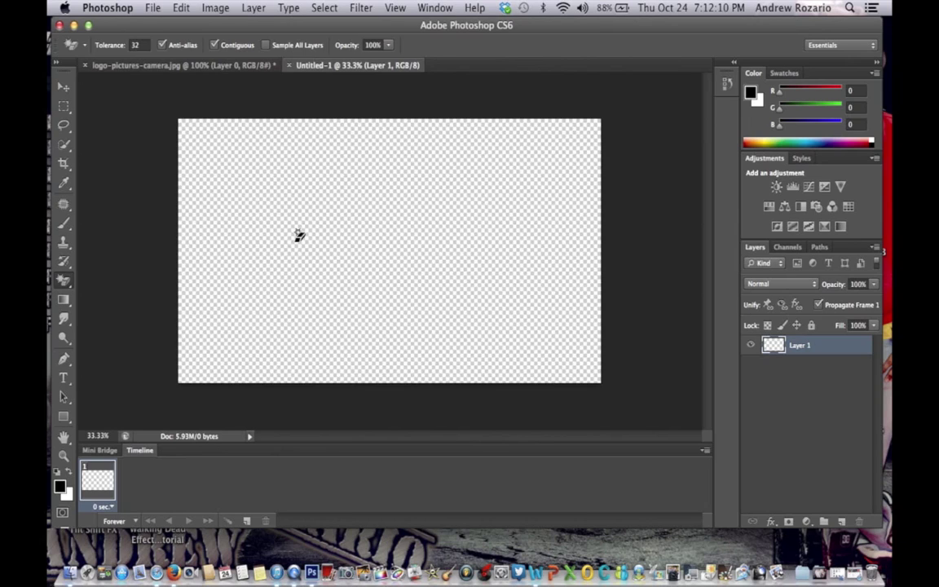
key(super+v)
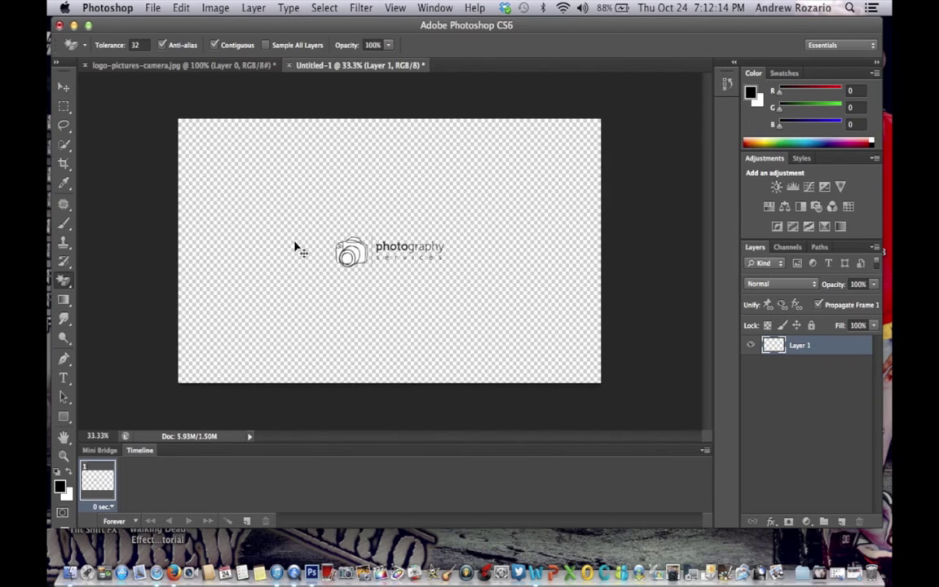
key(super+t)
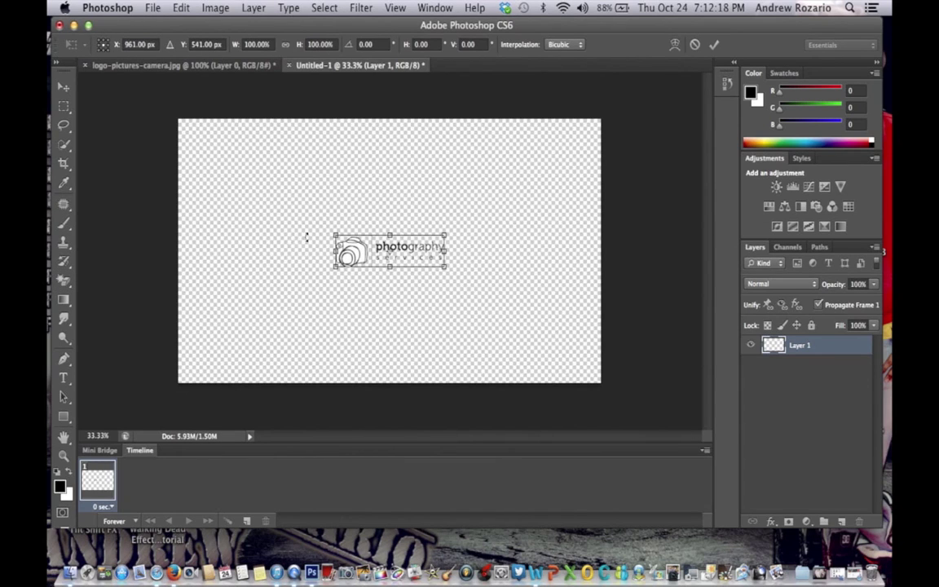
drag(340, 227, 269, 198)
drag(333, 211, 584, 342)
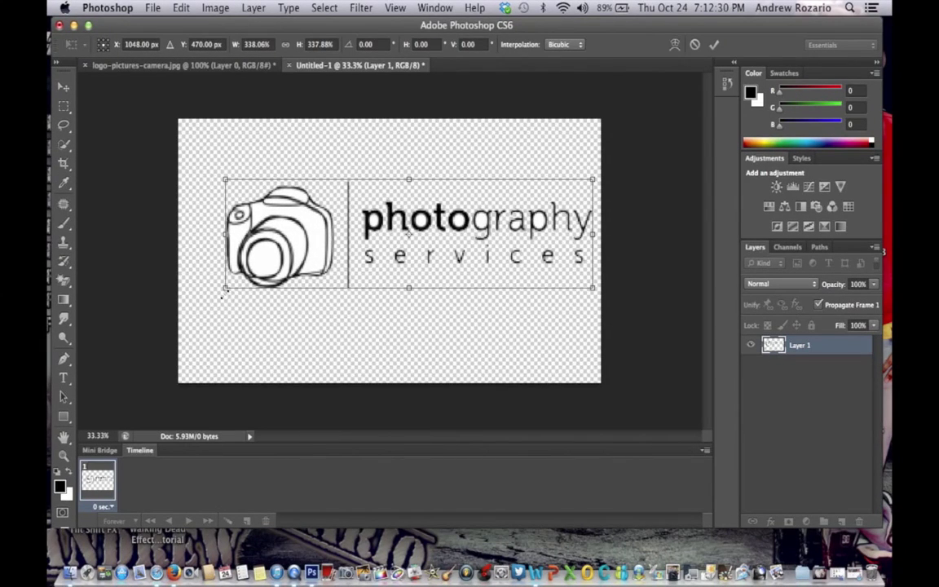
drag(225, 288, 194, 314)
key(Down)
key(Down)
key(Down)
key(Down)
key(Down)
key(Down)
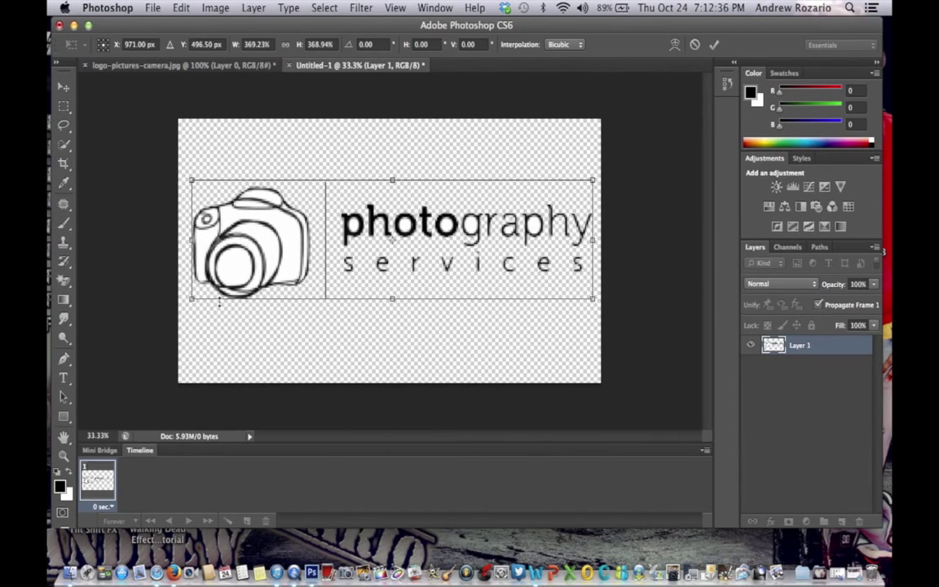
key(Down)
key(Down)
key(Down)
key(Down)
key(Down)
key(Down)
key(Down)
key(Down)
key(Down)
key(Down)
key(Down)
key(Down)
key(Down)
key(Down)
key(Down)
key(Down)
key(Down)
key(Down)
key(Down)
key(Down)
key(Down)
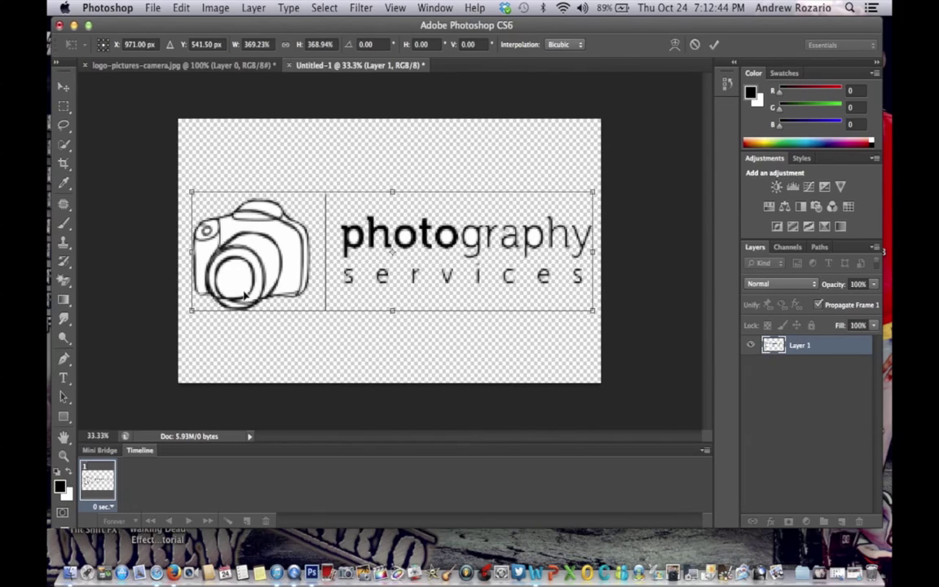
key(Return)
key(w)
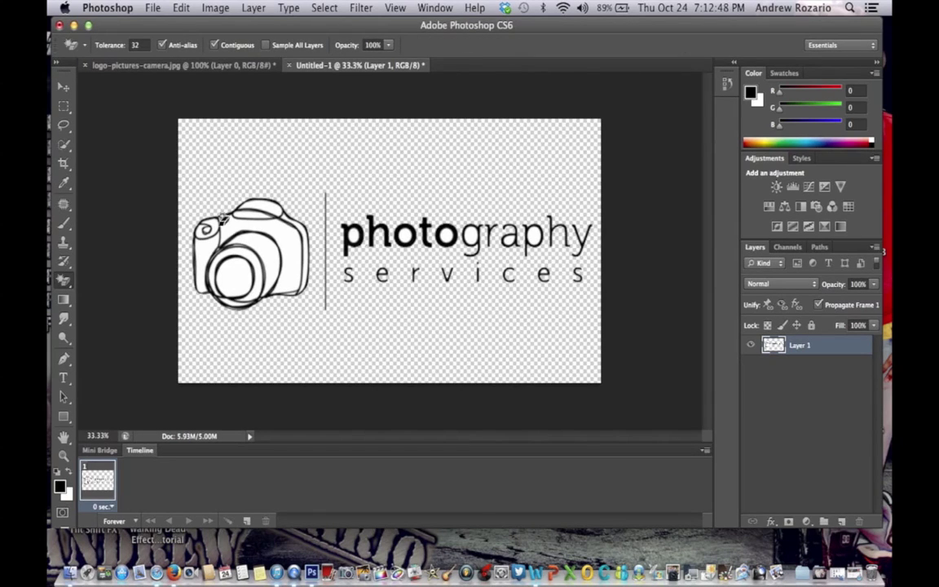
Erase the 'photography services' lettering with the plain Eraser Tool.
click(67, 283)
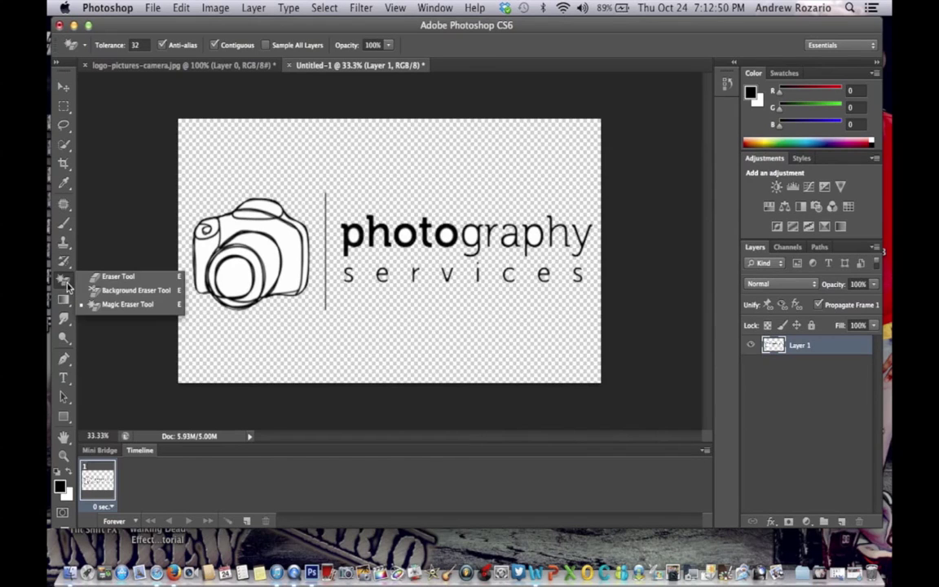
click(114, 280)
mouse_move(357, 230)
mouse_down()
mouse_move(348, 275)
mouse_move(357, 232)
mouse_move(374, 214)
mouse_move(360, 237)
mouse_move(399, 214)
mouse_move(372, 247)
mouse_move(412, 220)
mouse_move(384, 253)
mouse_move(426, 216)
mouse_move(395, 256)
mouse_move(419, 227)
mouse_up()
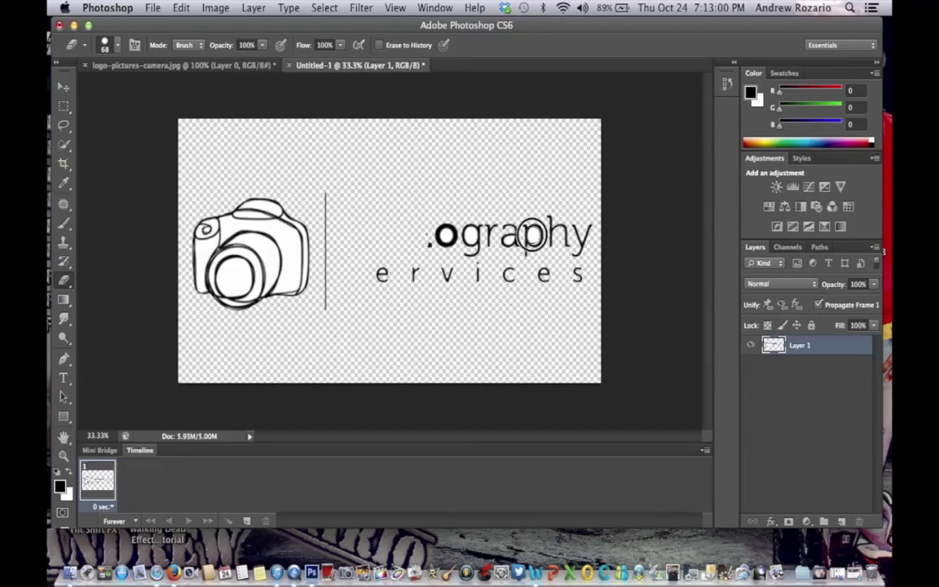
mouse_move(532, 234)
mouse_down()
mouse_move(577, 229)
mouse_move(476, 223)
mouse_move(429, 233)
mouse_move(551, 216)
mouse_move(583, 223)
mouse_move(563, 252)
mouse_move(427, 248)
mouse_move(543, 233)
mouse_move(573, 259)
mouse_move(579, 280)
mouse_move(578, 256)
mouse_move(556, 288)
mouse_move(541, 274)
mouse_move(479, 269)
mouse_move(381, 274)
mouse_move(513, 280)
mouse_up()
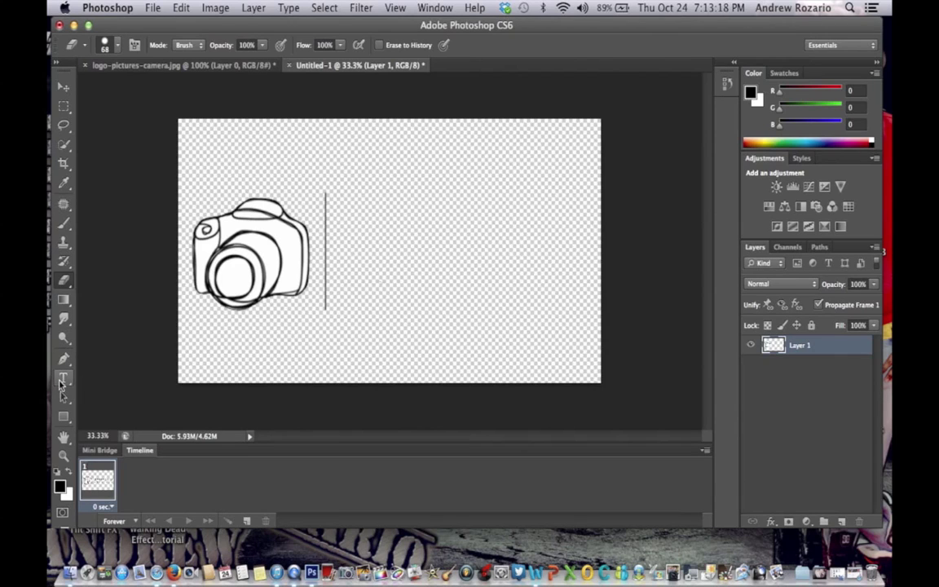
Add a text layer right of the divider and type the photographer's name.
click(61, 380)
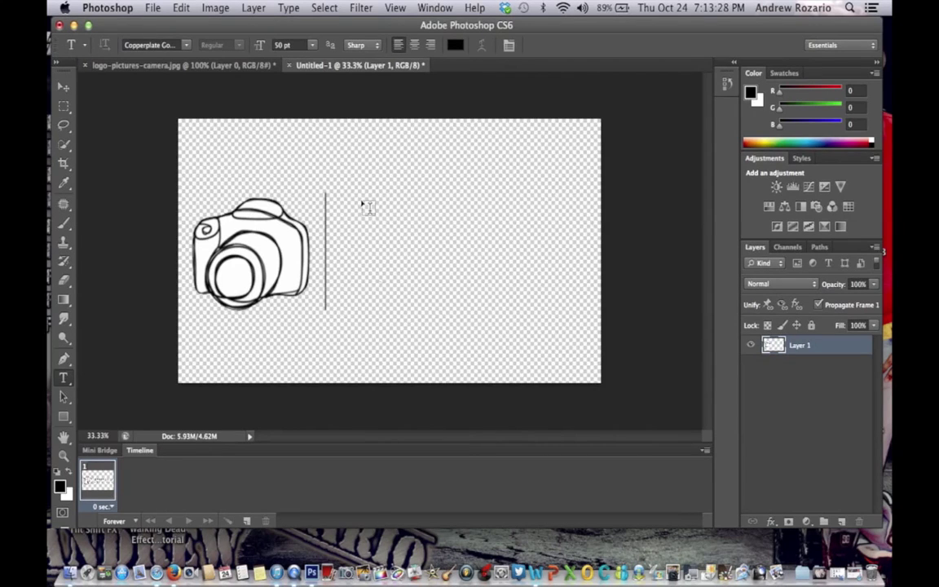
click(361, 201)
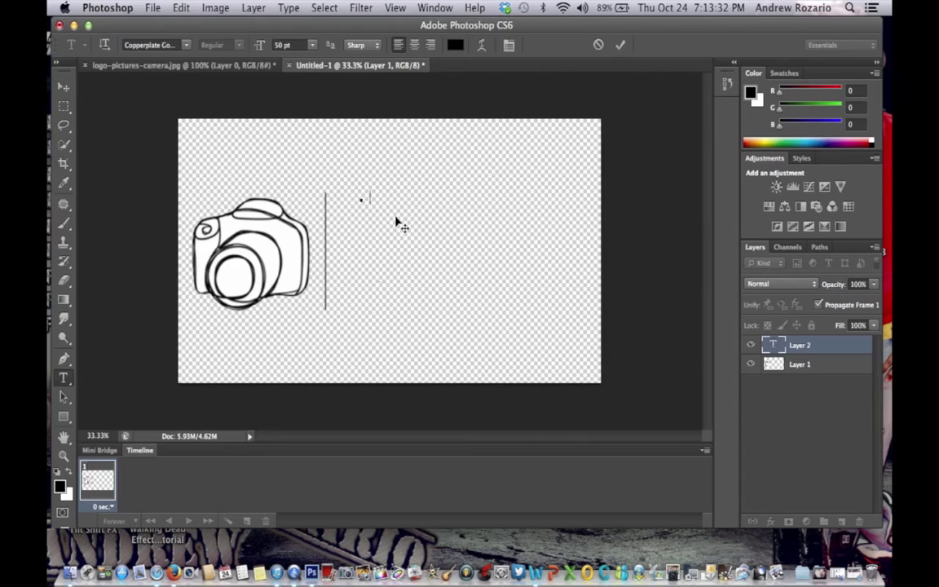
text(Andrew Roizario)
Select all the name text and browse the font family list toward Monotype Corsiva.
key(super)
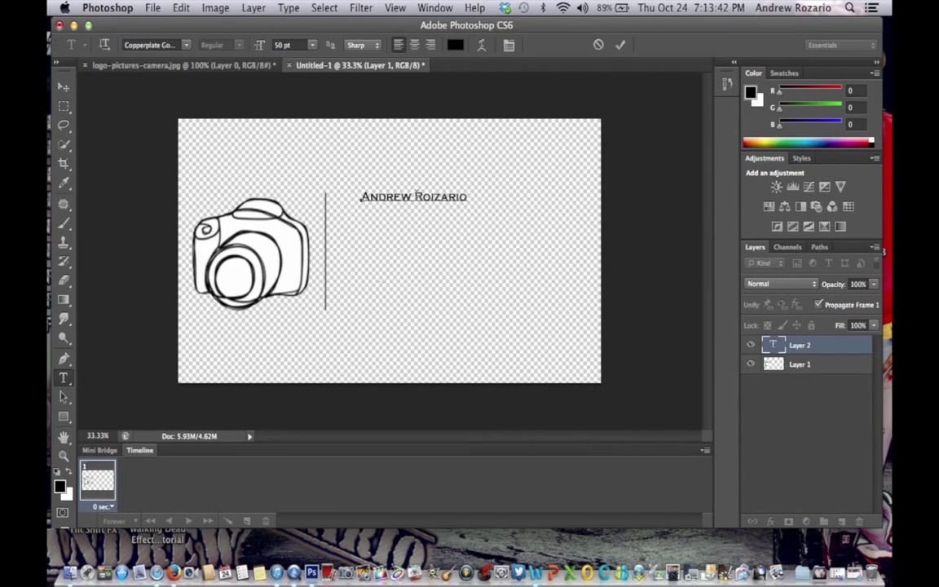
key(super)
key(super+a)
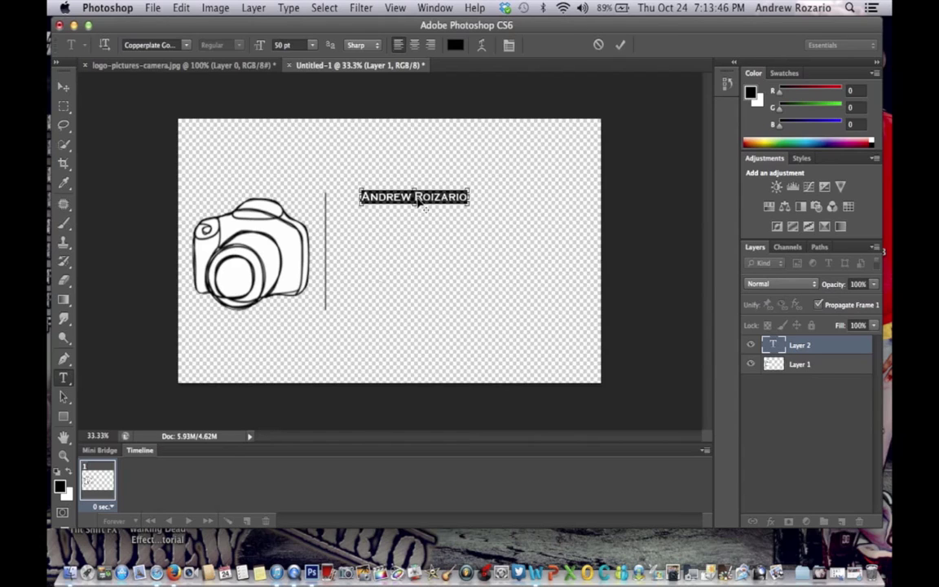
click(187, 46)
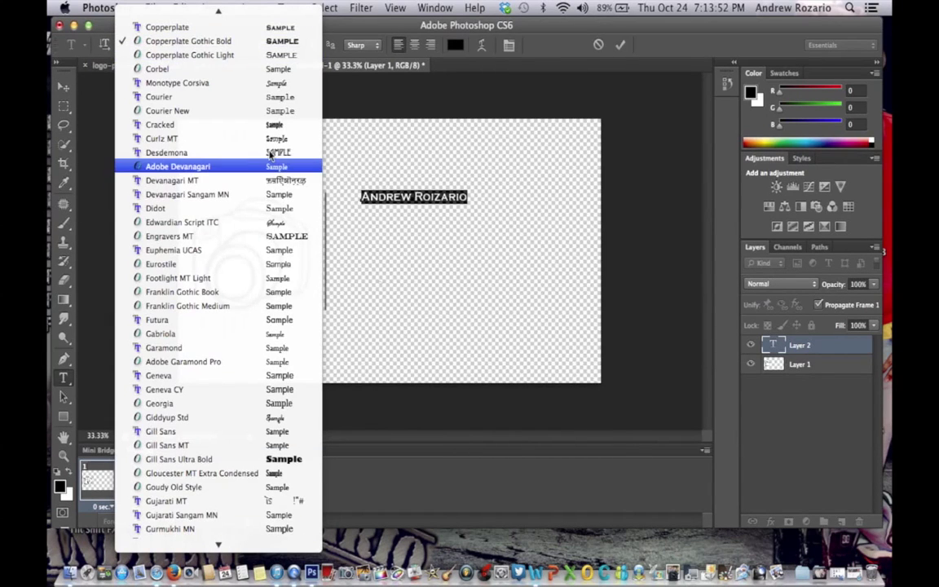
key(Down)
key(Down)
key(Down)
key(Down)
key(Down)
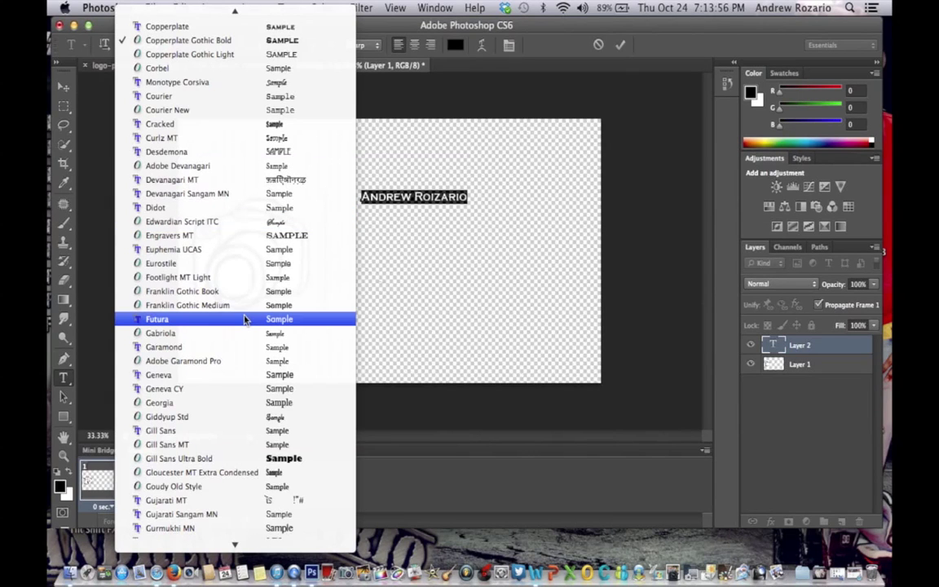
scroll(244, 320, down, 4)
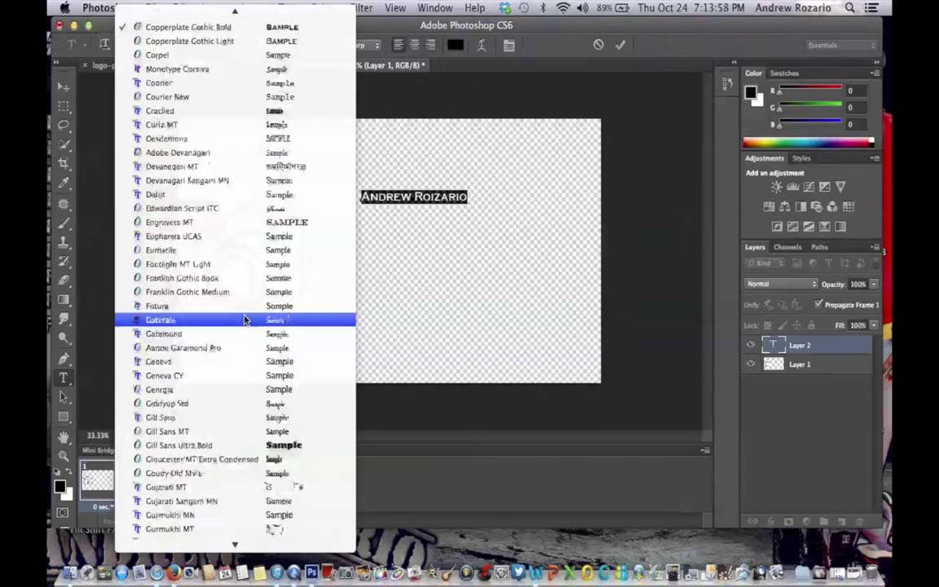
scroll(245, 321, down, 20)
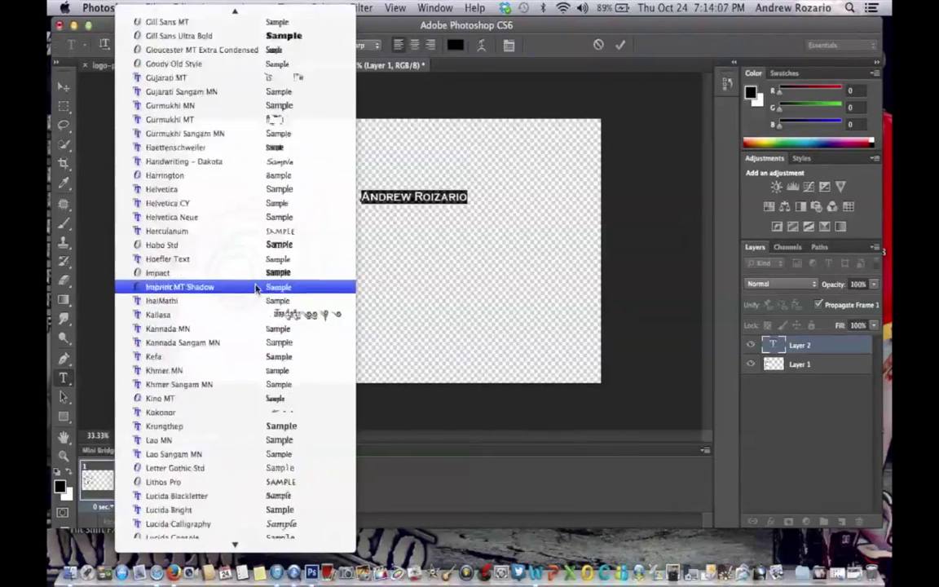
scroll(275, 136, down, 20)
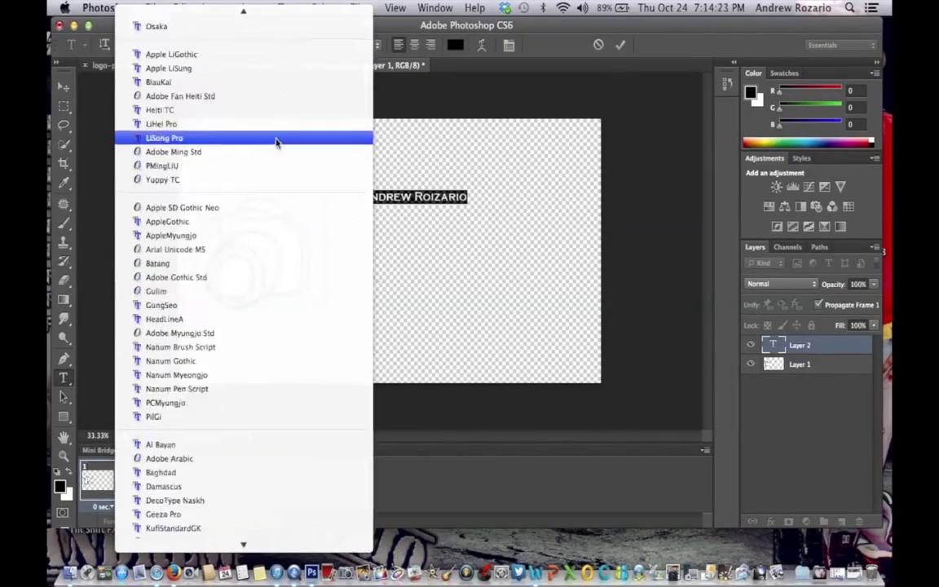
scroll(299, 287, up, 20)
scroll(293, 245, up, 20)
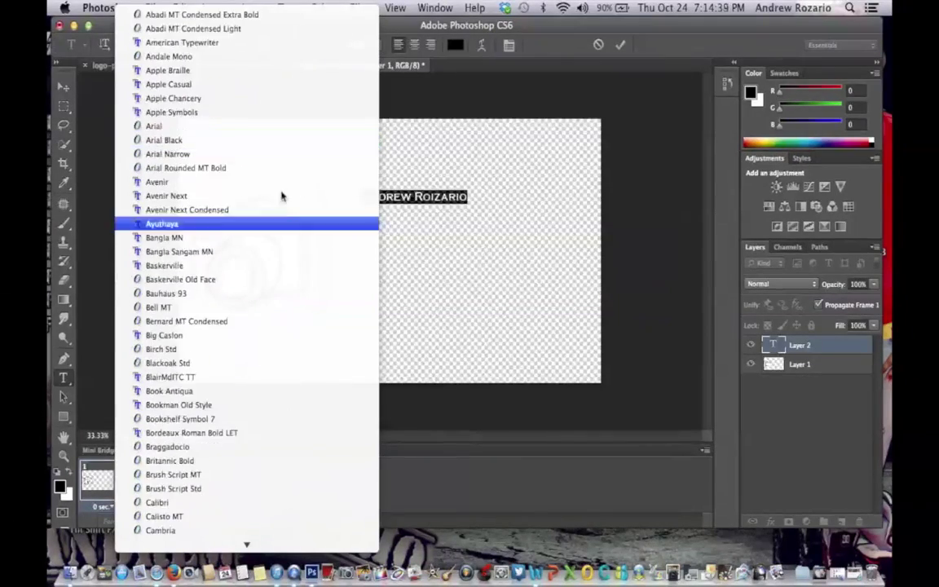
key(Down)
key(Down)
key(Down)
key(Down)
key(Down)
key(Down)
key(Down)
key(Down)
key(Down)
key(Down)
key(Down)
key(Down)
key(Down)
key(Down)
key(Down)
key(Down)
key(Down)
key(Down)
key(Down)
key(Down)
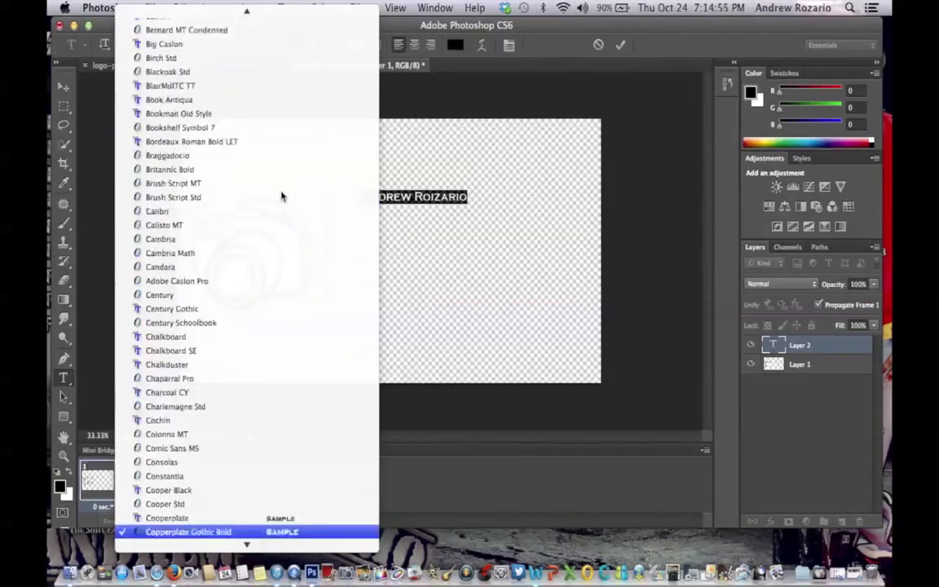
key(Down)
key(Down)
key(Down)
key(Down)
key(Down)
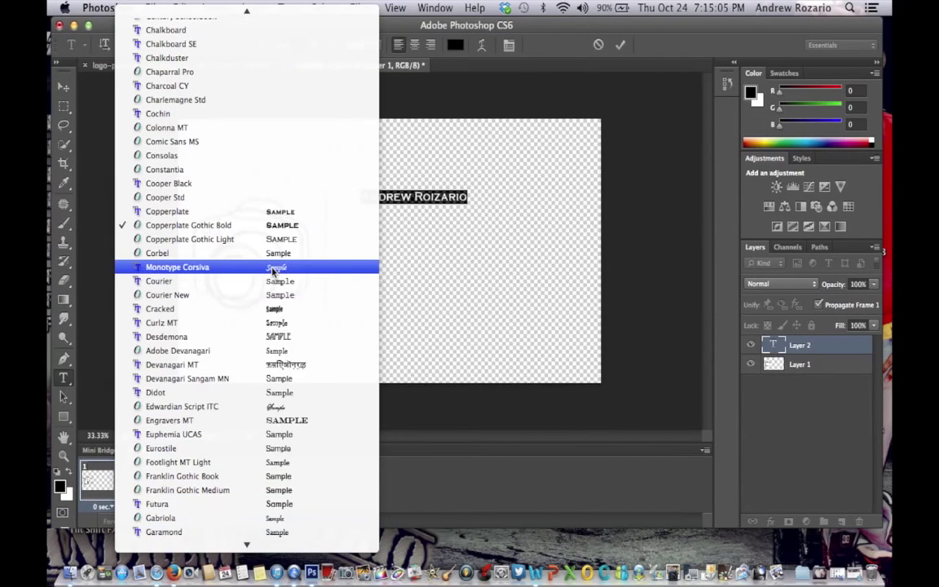
Apply Monotype Corsiva to the name, trying font sizes of 24 pt and then 150 pt.
click(274, 269)
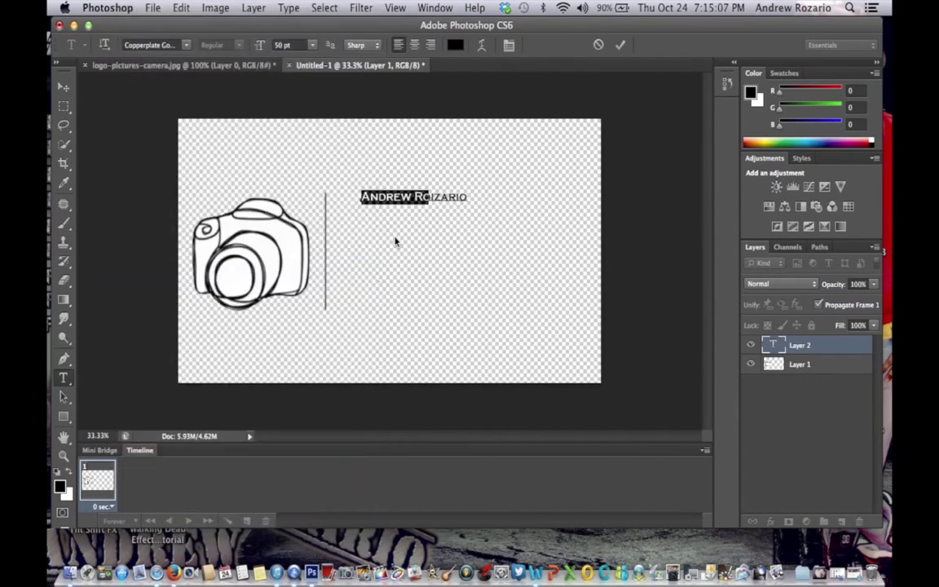
click(312, 45)
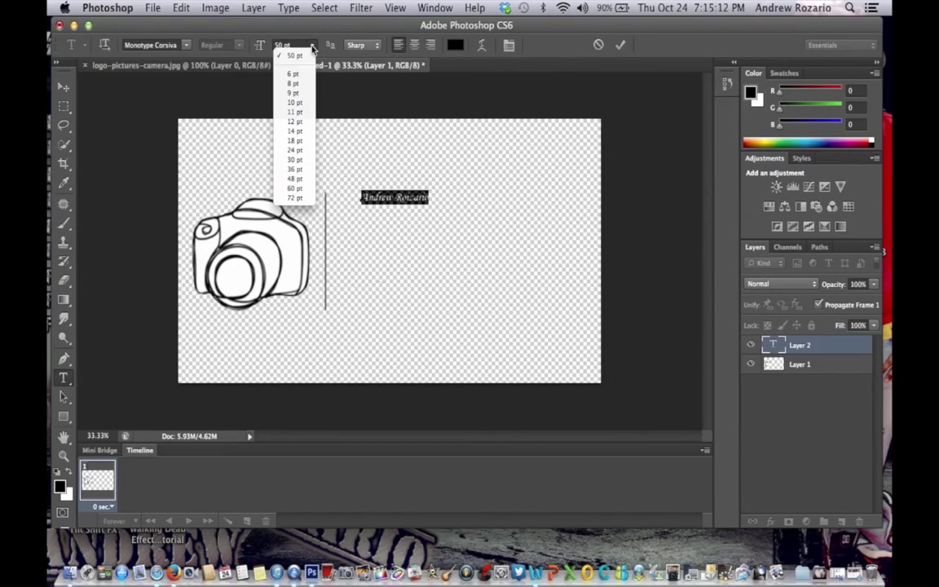
click(295, 150)
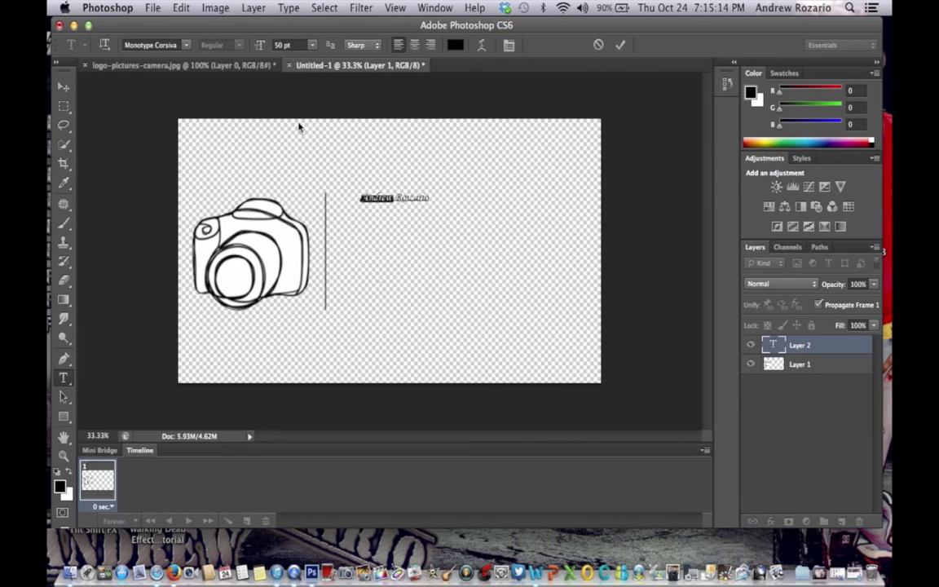
click(278, 45)
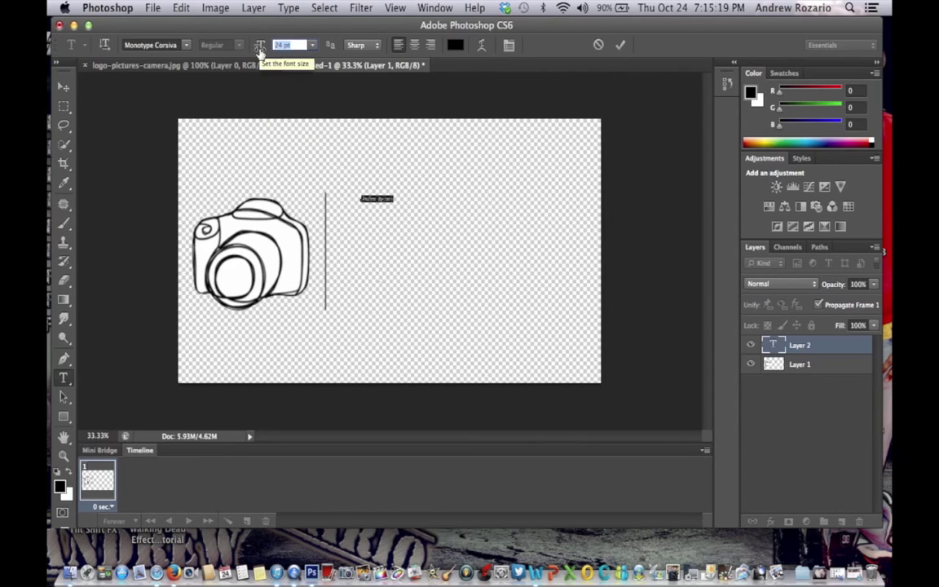
text(150)
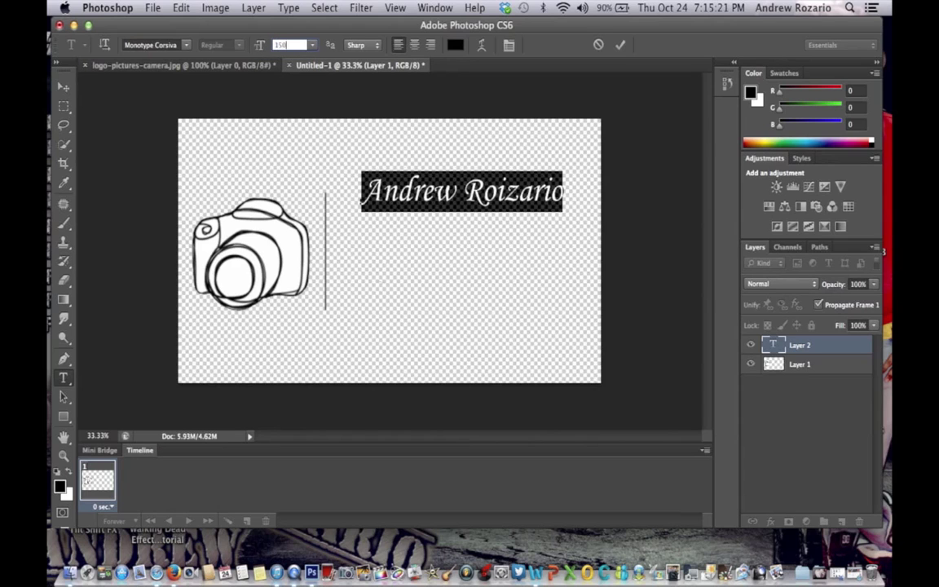
Set the name to 165 pt and move it level with the camera drawing.
click(281, 45)
text(160)
key(Return)
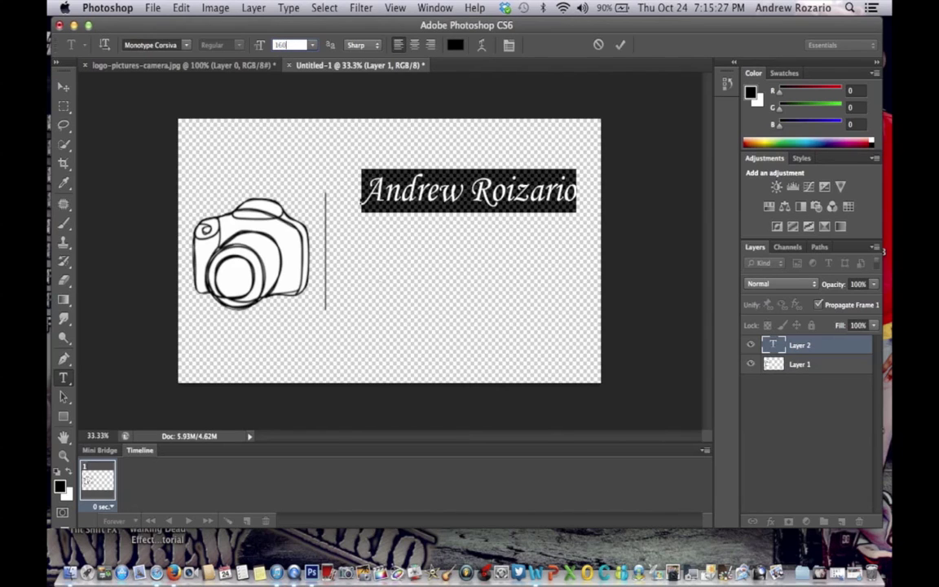
click(290, 40)
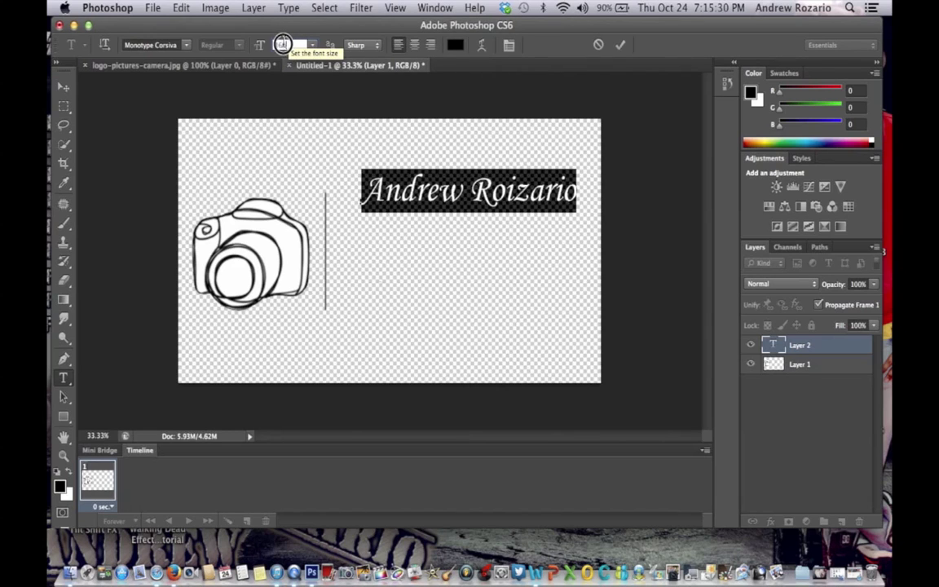
text(165)
key(Return)
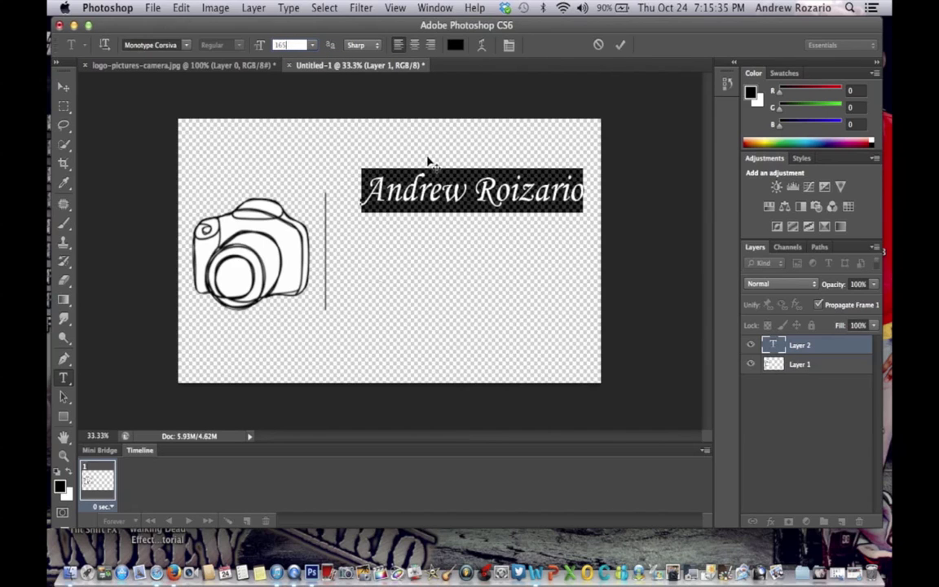
mouse_move(424, 198)
mouse_down()
mouse_move(419, 209)
mouse_move(415, 197)
mouse_up()
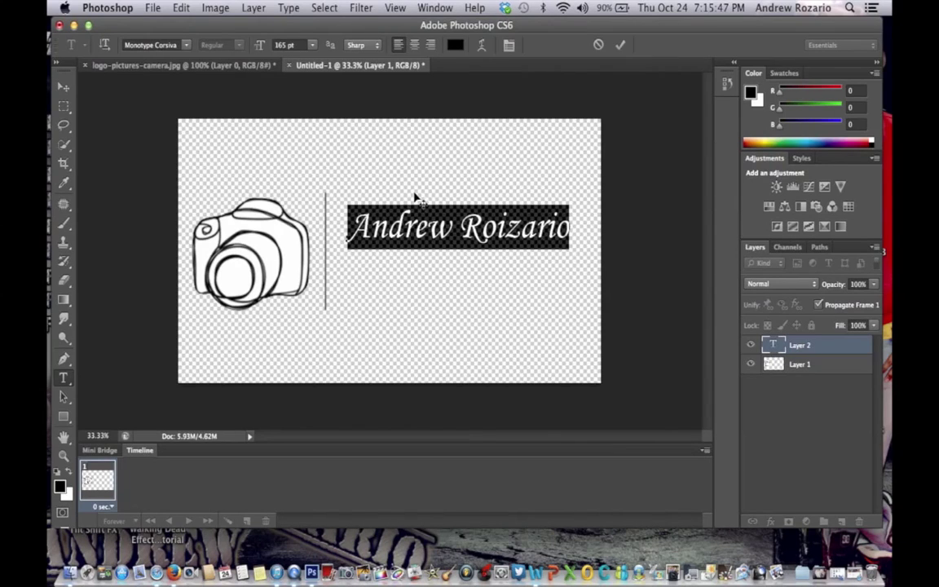
Commit the name text, select Layer 1, and dismiss the Layer Style dialog without changes.
click(360, 72)
key(super+h)
click(780, 347)
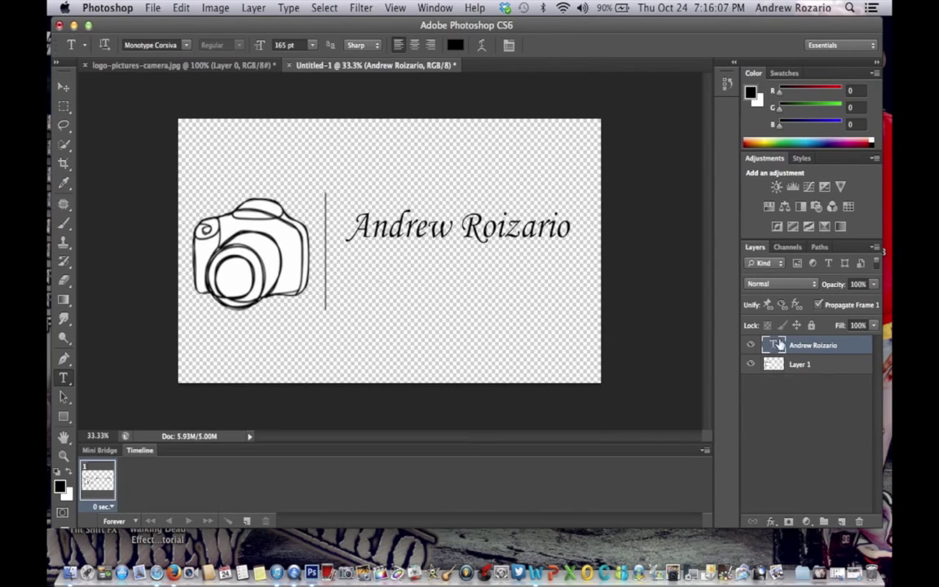
click(775, 365)
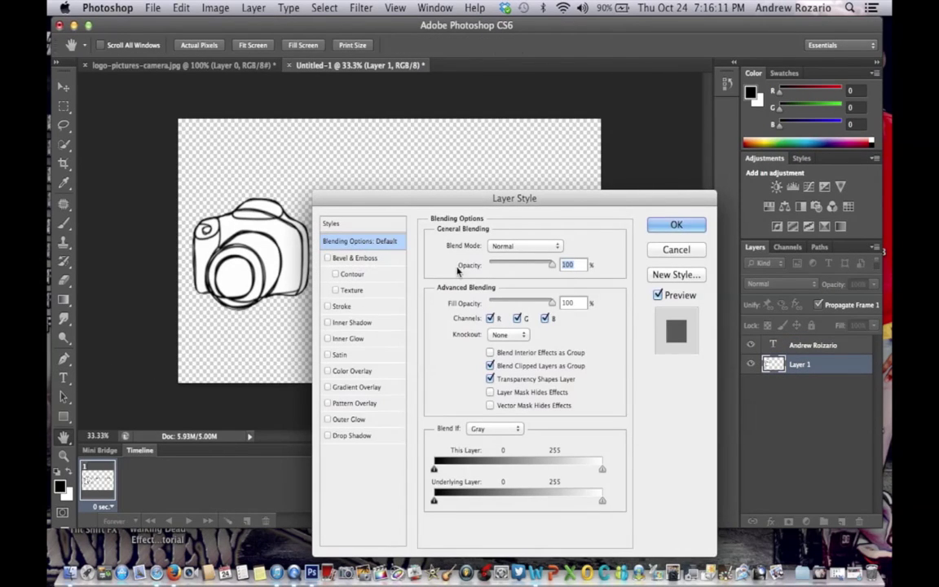
key(Return)
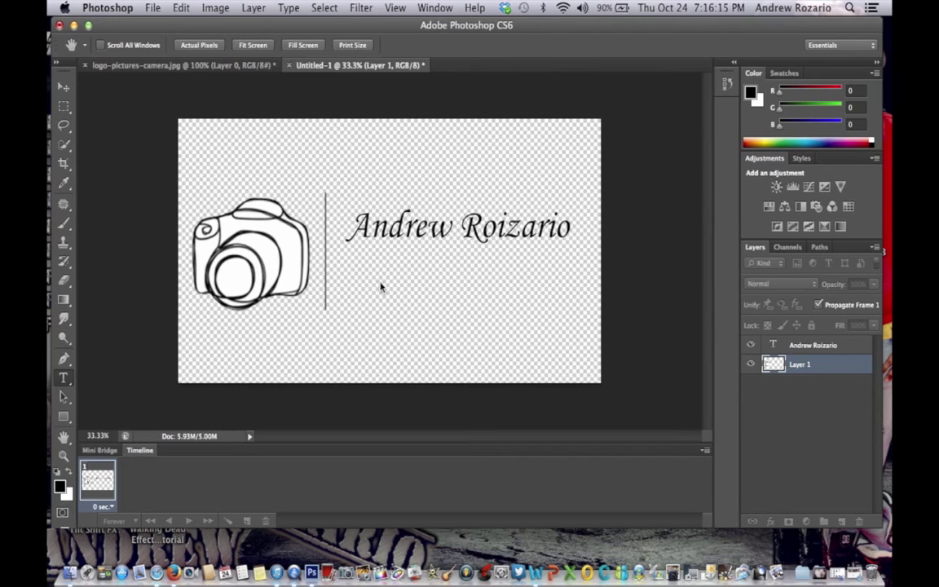
Add a new type line reading 'Photography' beneath the name in the logo.
key(t)
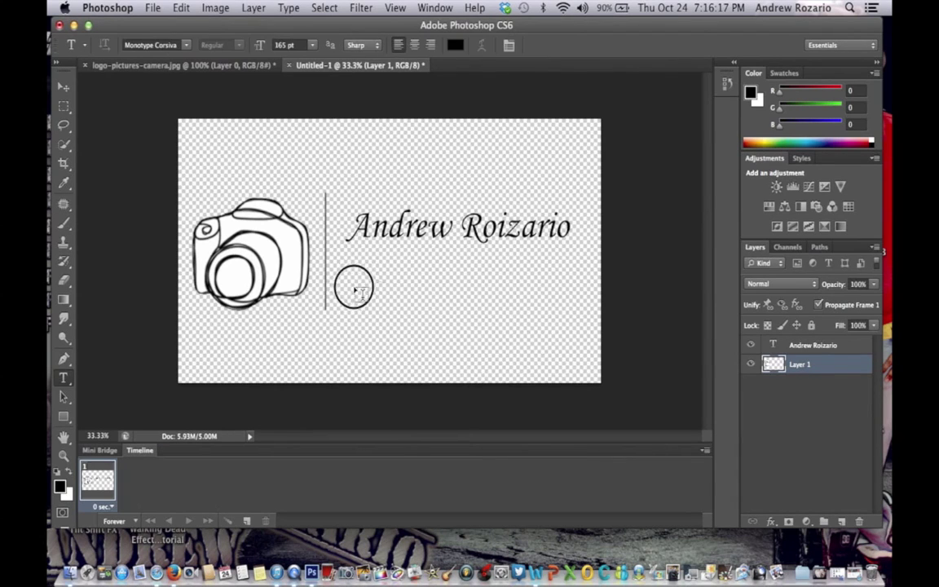
click(354, 284)
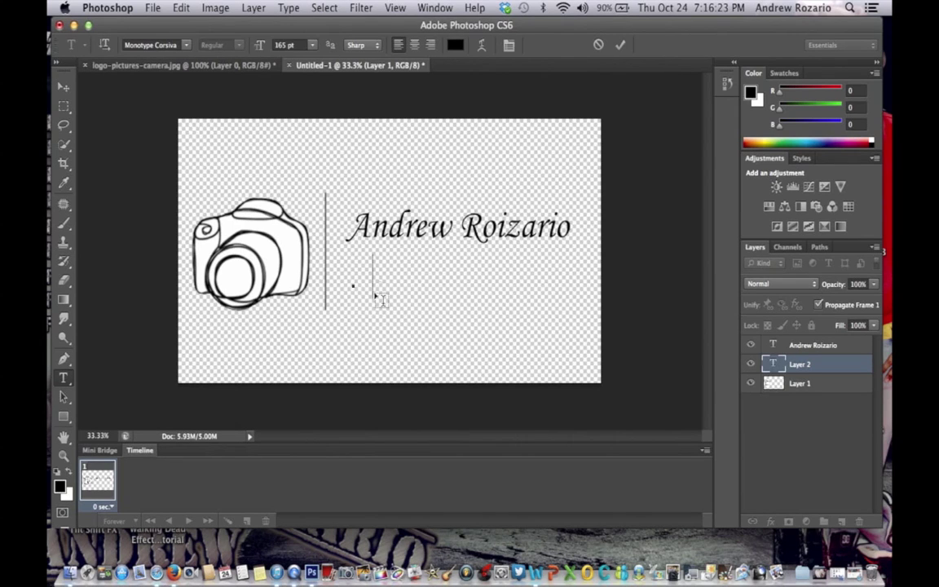
text(Photo)
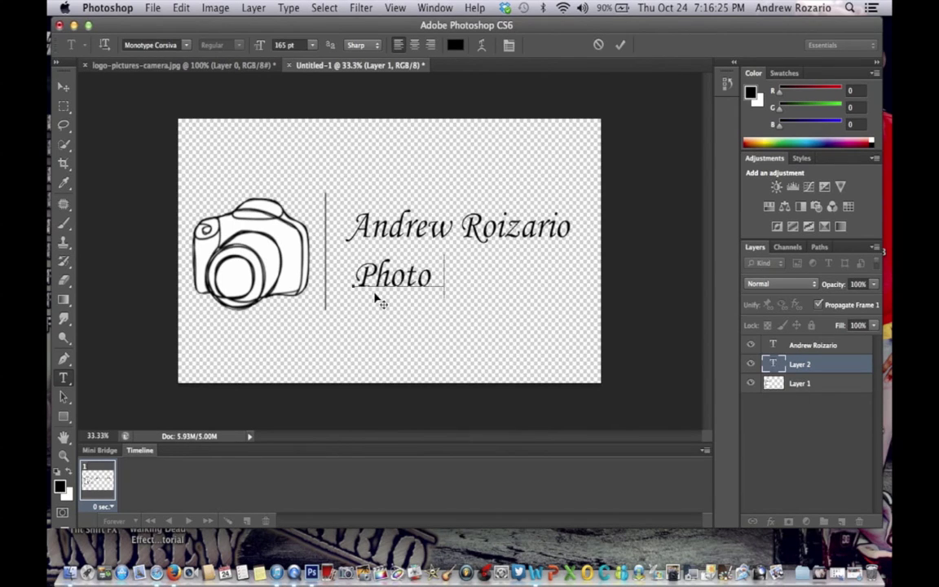
text(grapy)
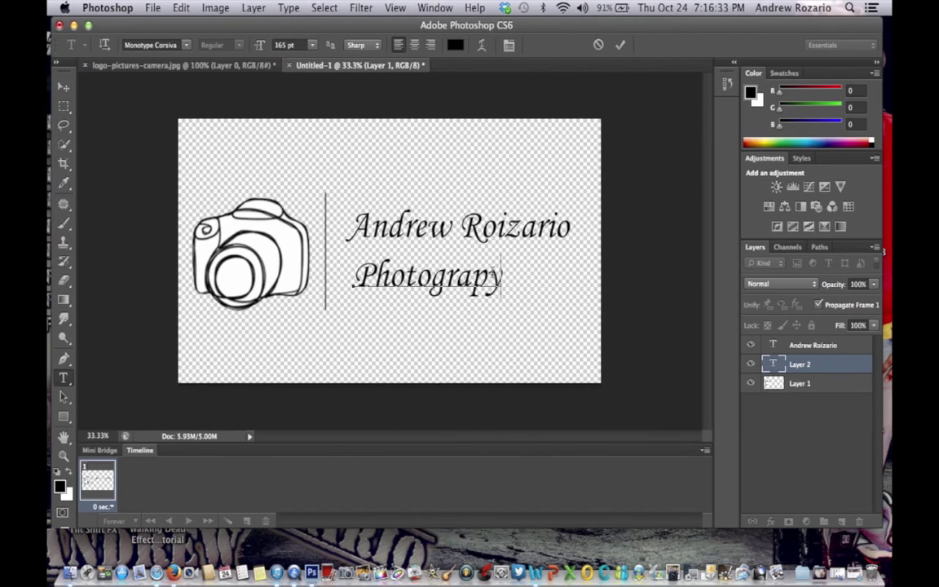
text(h)
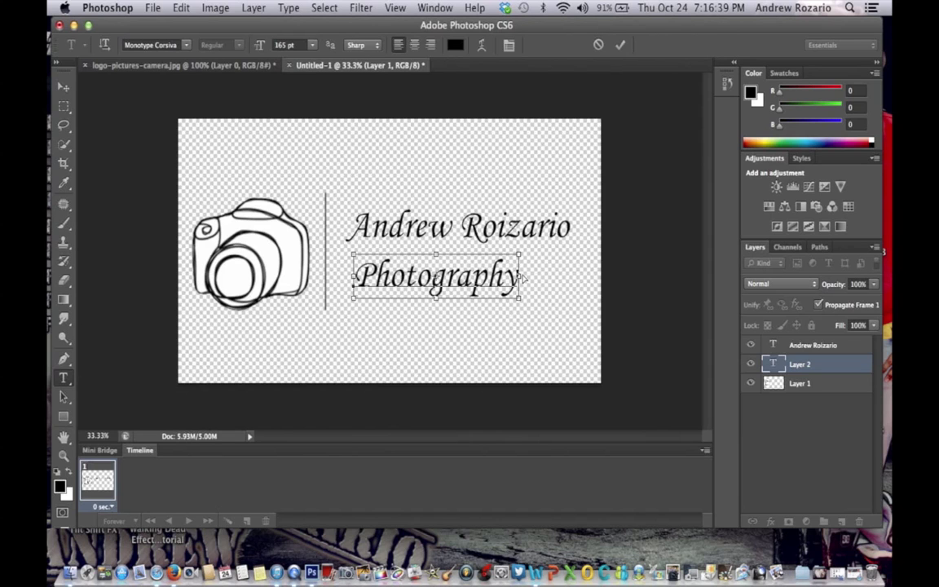
Change the Photography text's font to OCR A Std.
double_click(522, 274)
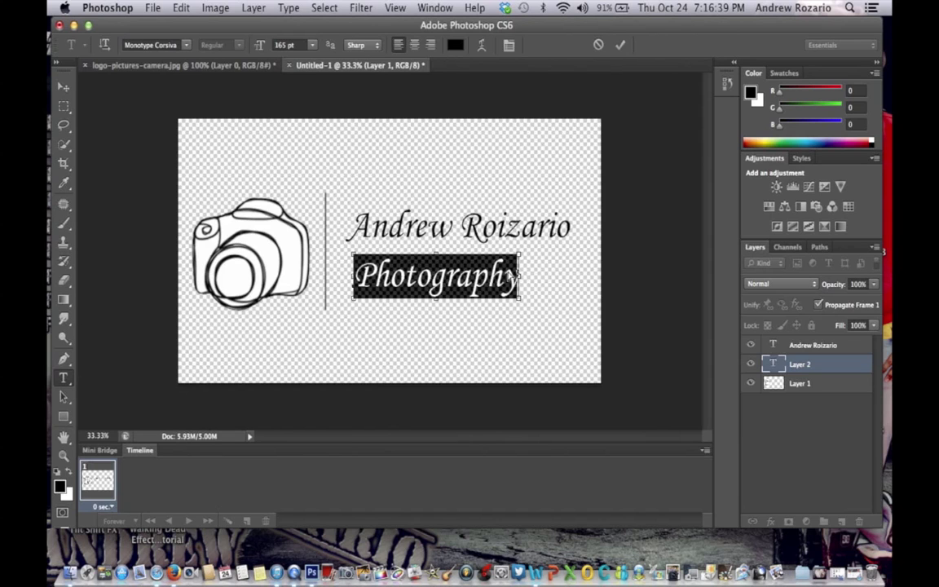
click(187, 45)
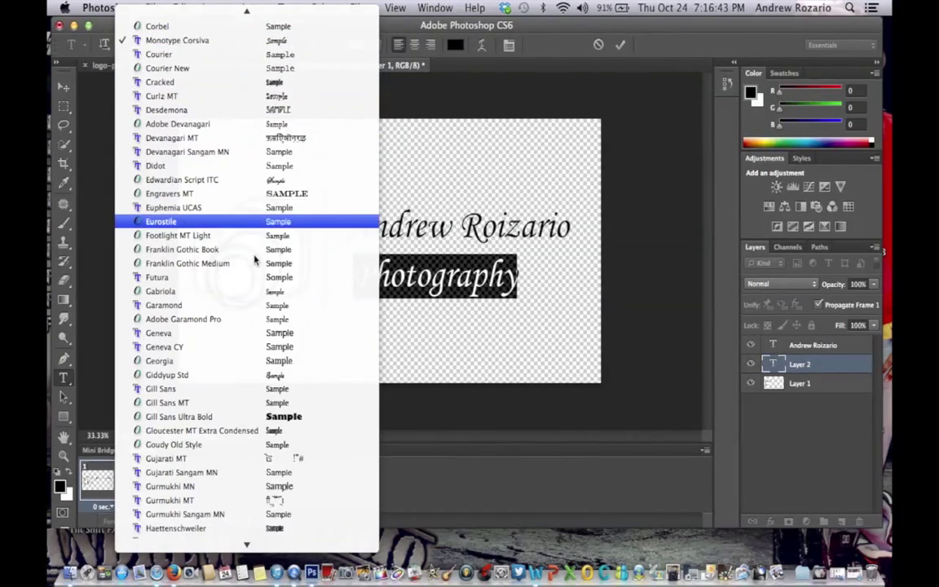
key(Down)
key(Down)
key(Down)
key(Down)
key(Down)
key(Down)
key(Down)
key(Down)
key(Down)
key(Down)
key(Down)
key(Down)
key(Down)
key(Down)
key(Down)
key(Down)
key(Down)
key(Down)
key(Down)
key(Down)
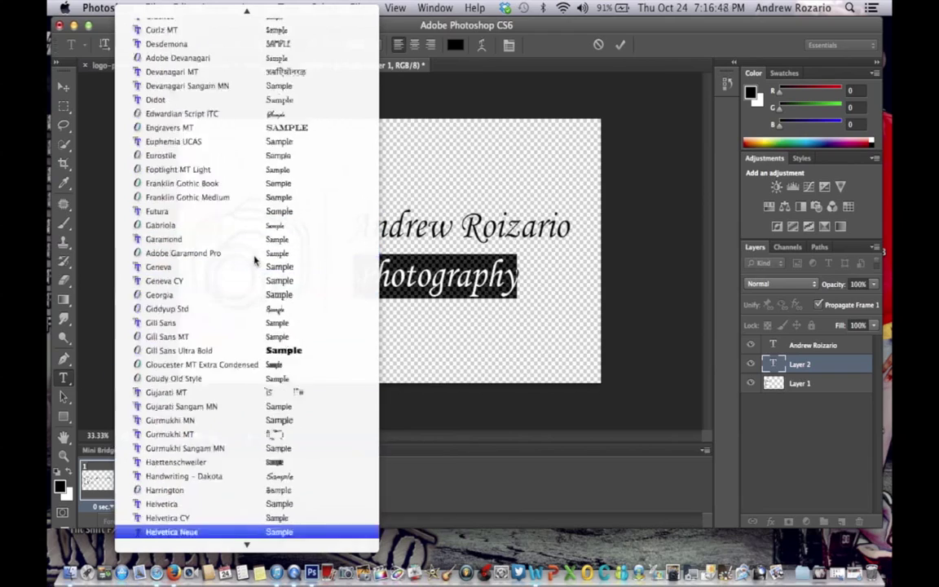
key(Down)
key(Down)
key(Down)
key(Down)
key(Down)
key(Down)
key(Down)
key(Down)
key(Down)
key(Down)
key(Down)
key(Down)
key(Down)
key(Down)
key(Down)
key(Down)
key(Down)
key(Down)
key(Down)
key(Down)
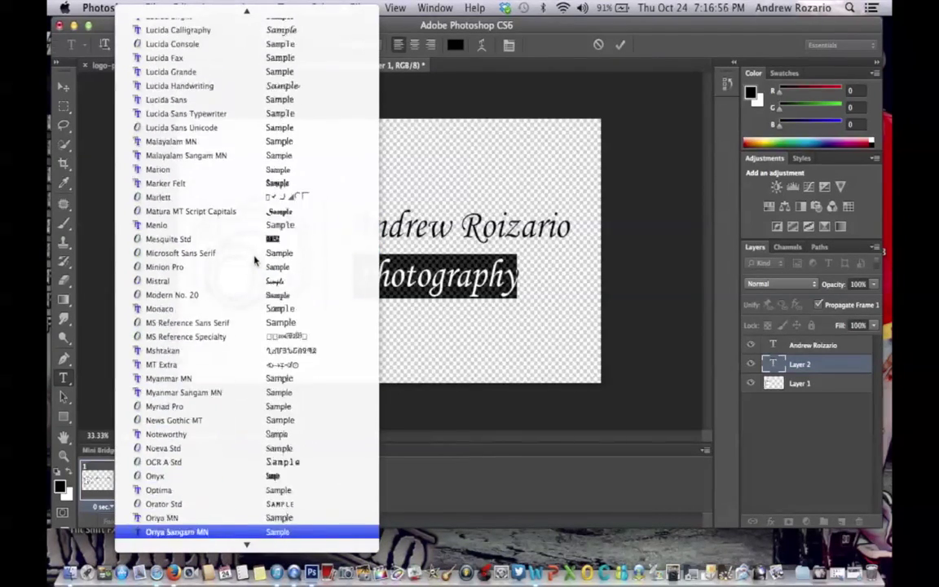
key(Up)
key(Up)
key(Up)
key(Up)
key(Up)
key(Up)
key(Up)
key(Up)
key(Up)
key(Up)
key(Up)
key(Up)
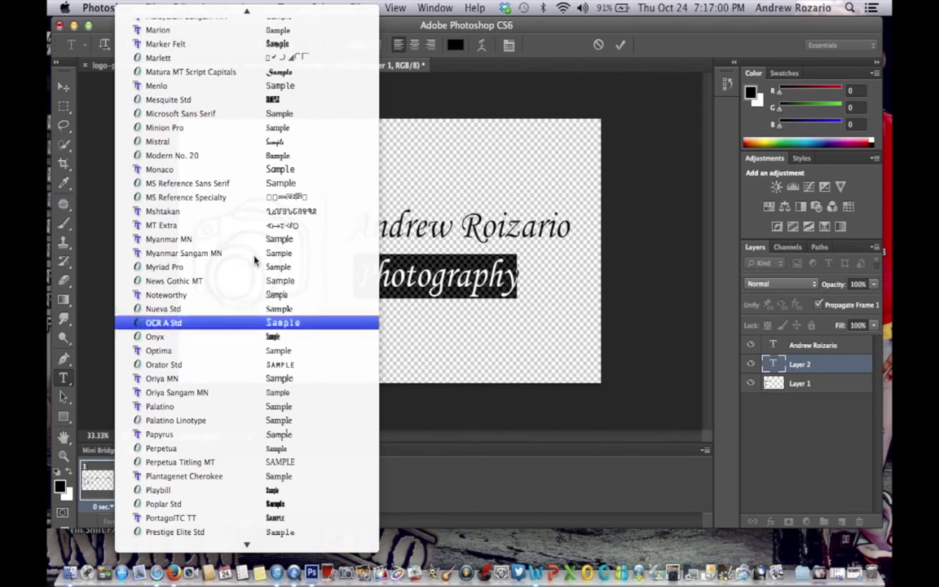
key(Return)
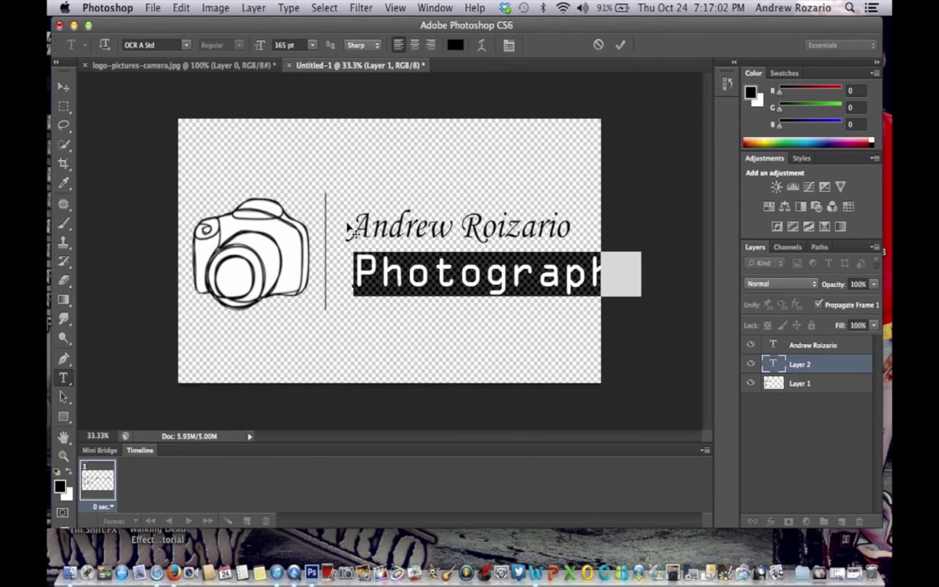
Set the Photography text size to 100 pt.
click(282, 45)
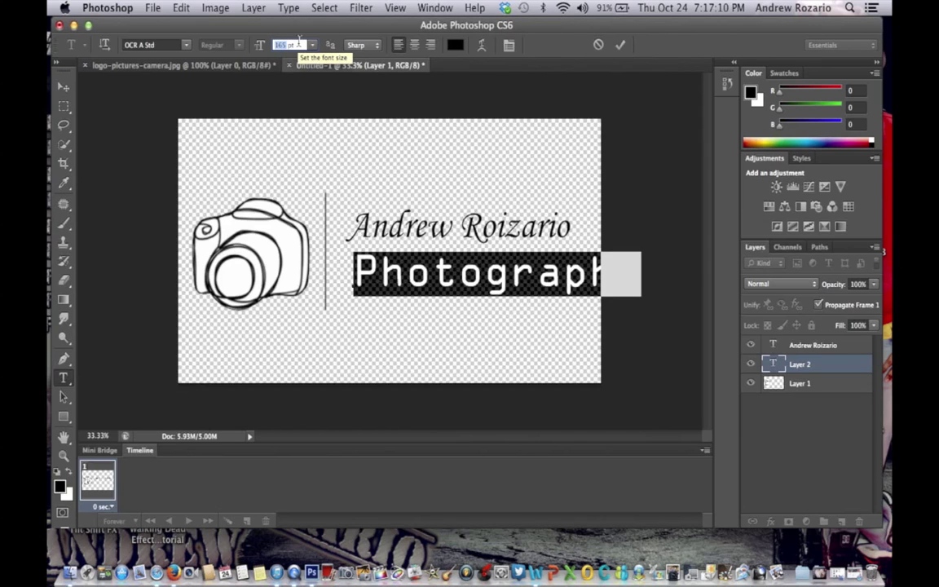
text(100)
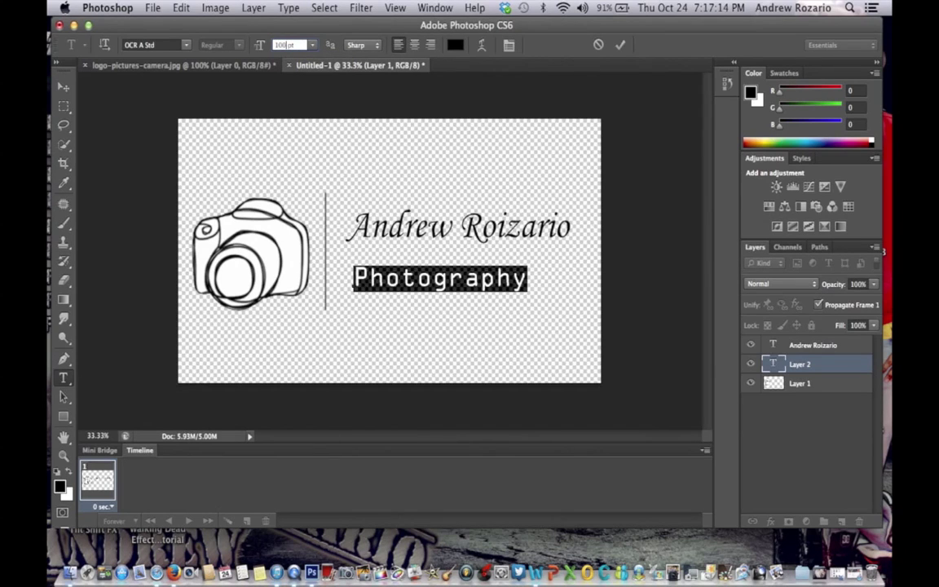
click(280, 42)
text(120)
key(Return)
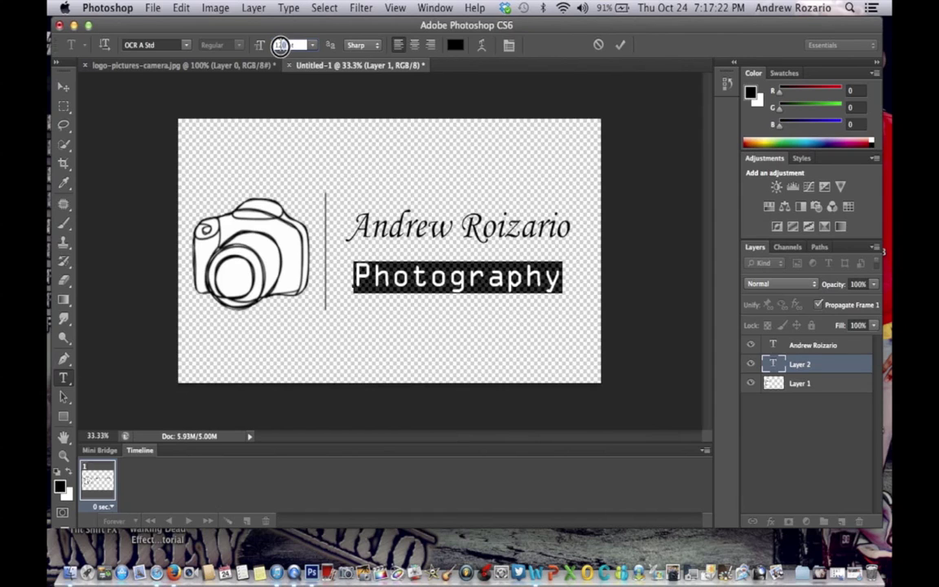
text(12)
key(Return)
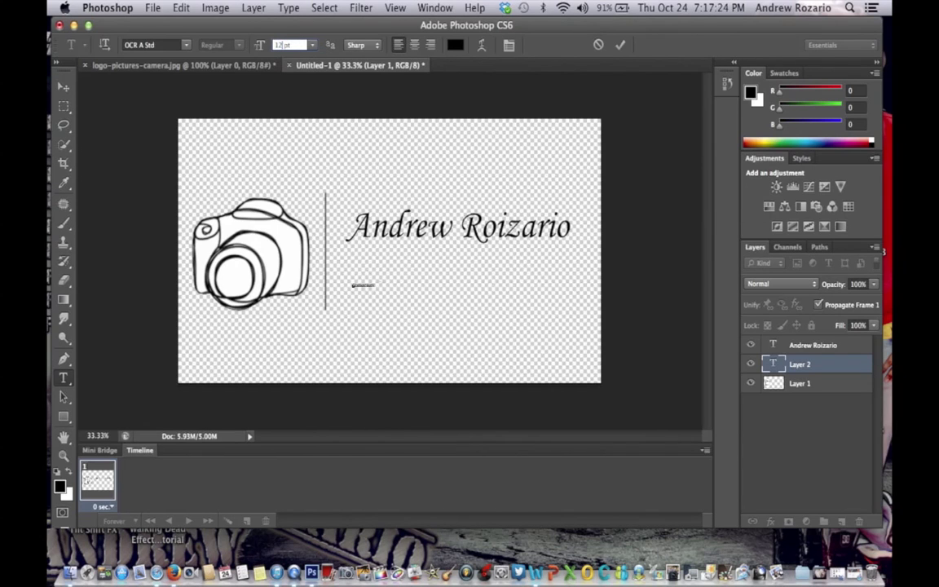
text(100)
key(Return)
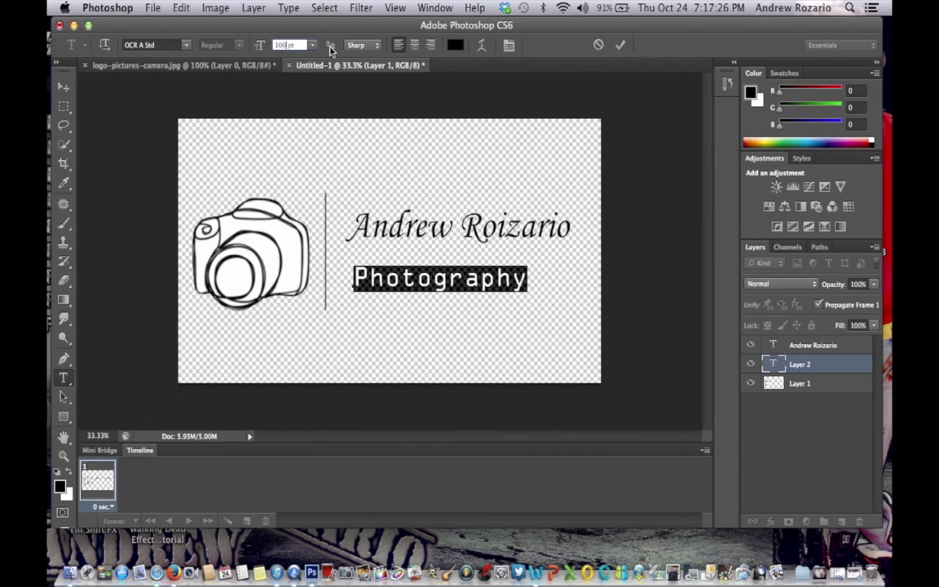
Centre Photography under the name and commit the text.
drag(440, 252, 459, 257)
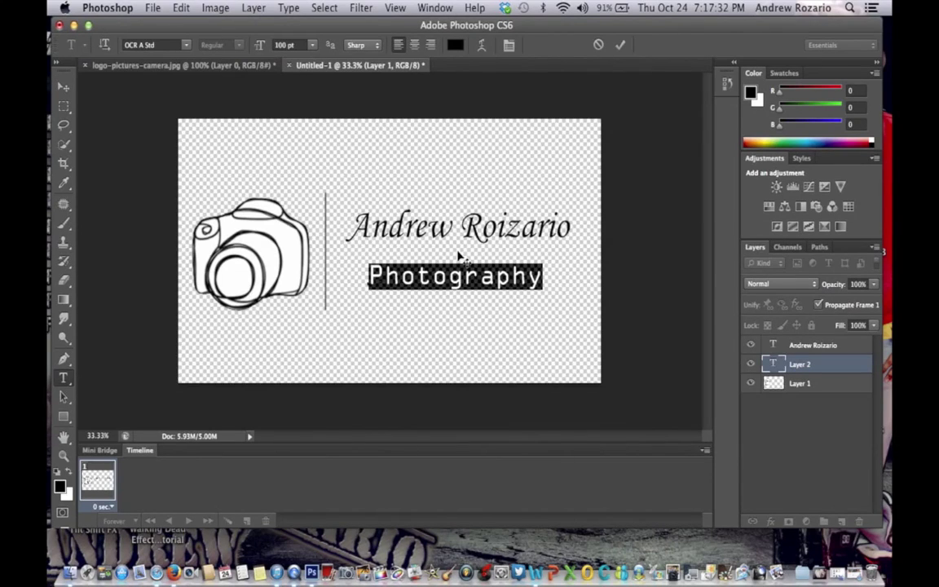
click(496, 275)
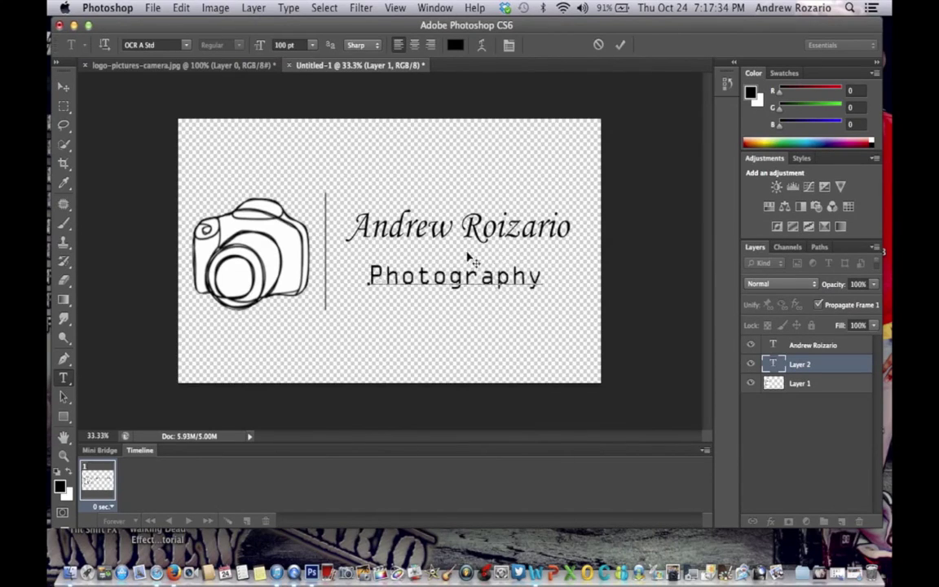
drag(469, 254, 473, 252)
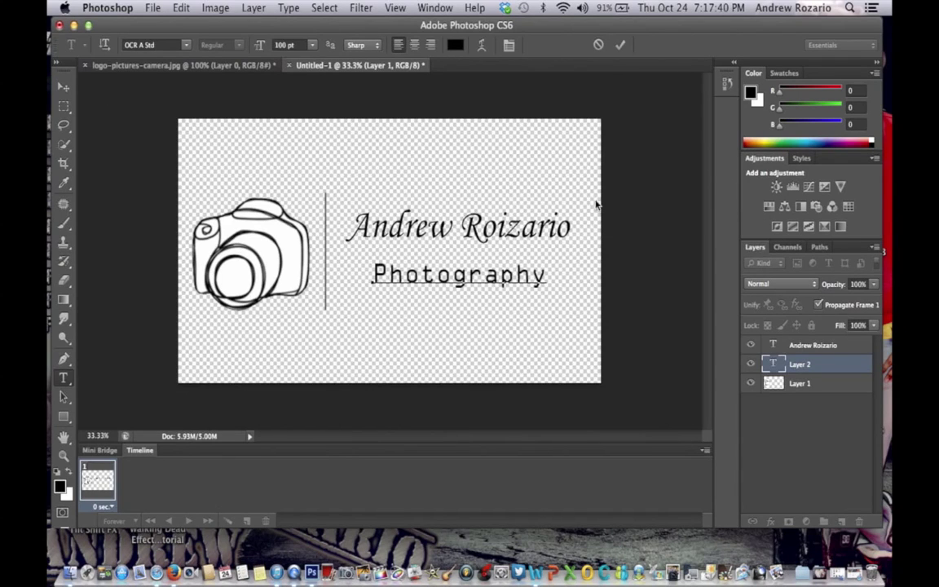
key(super+Return)
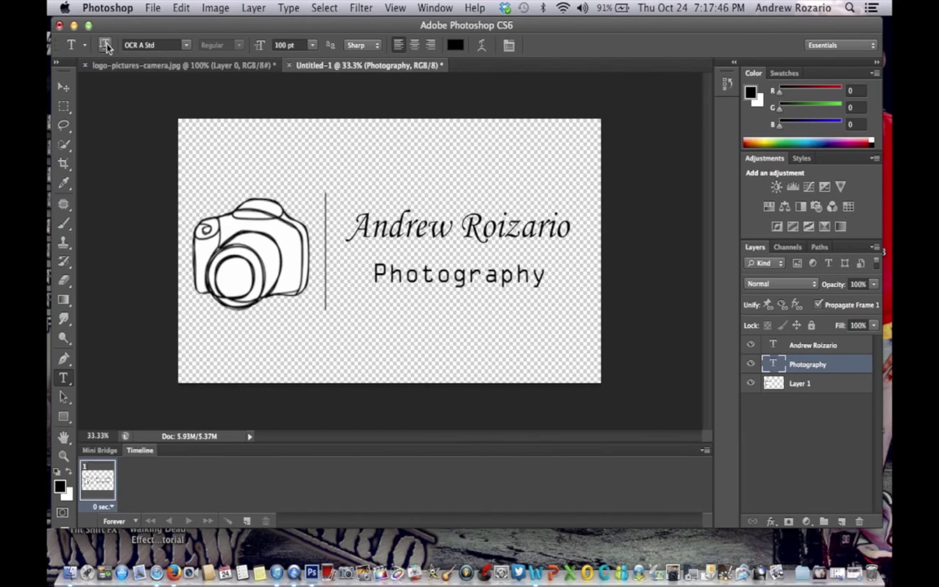
Start Save As for the logo, targeting the Desktop with file name 'test logo ALR'.
drag(120, 30, 122, 30)
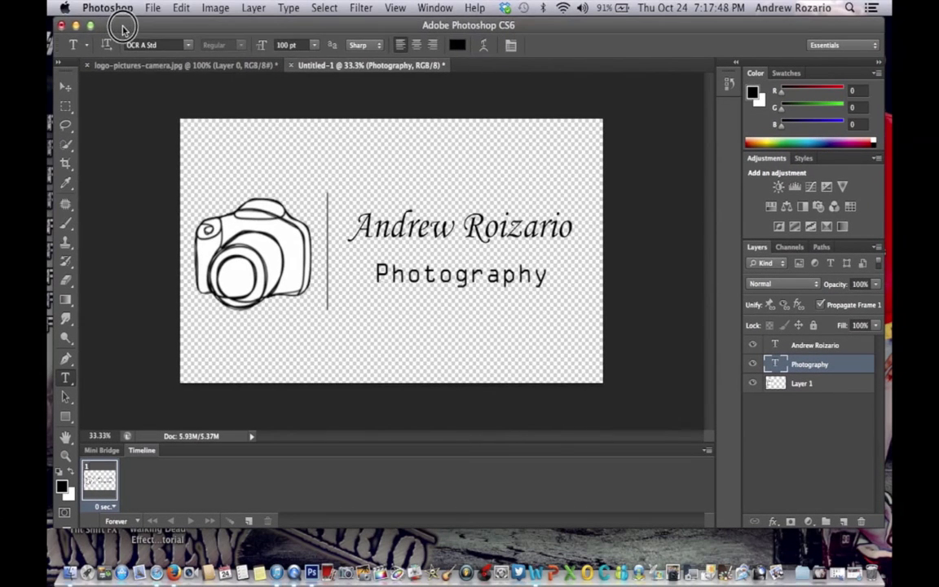
click(151, 9)
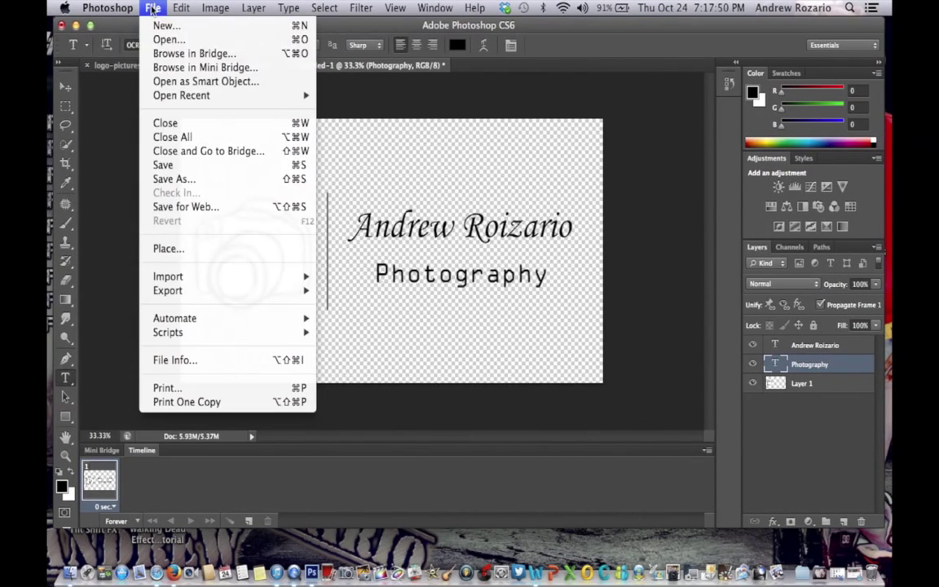
click(184, 180)
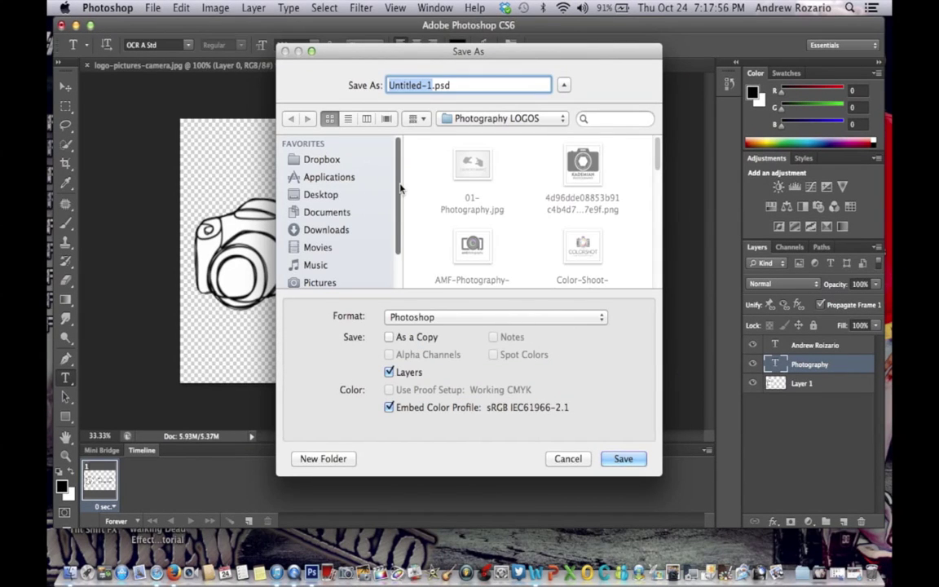
scroll(397, 188, down, 2)
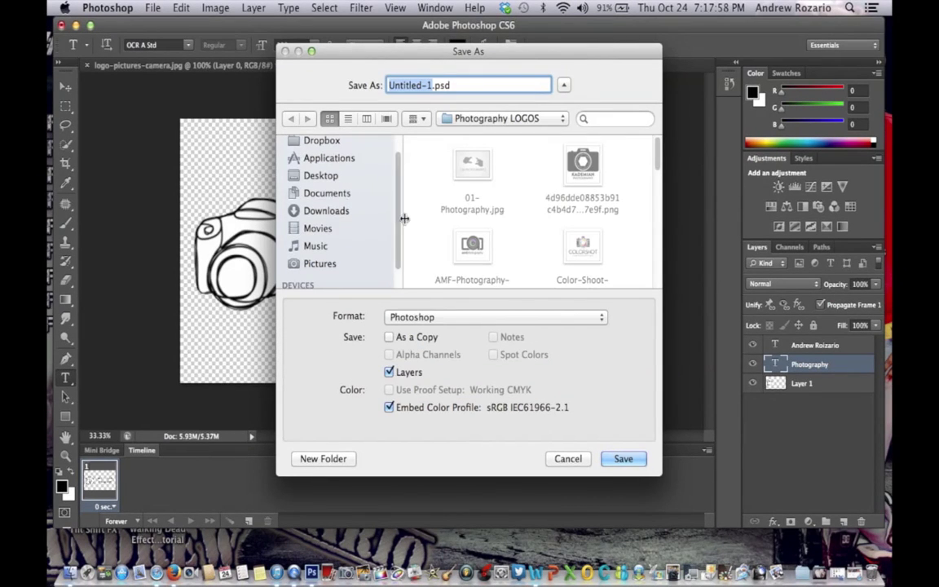
drag(401, 203, 398, 201)
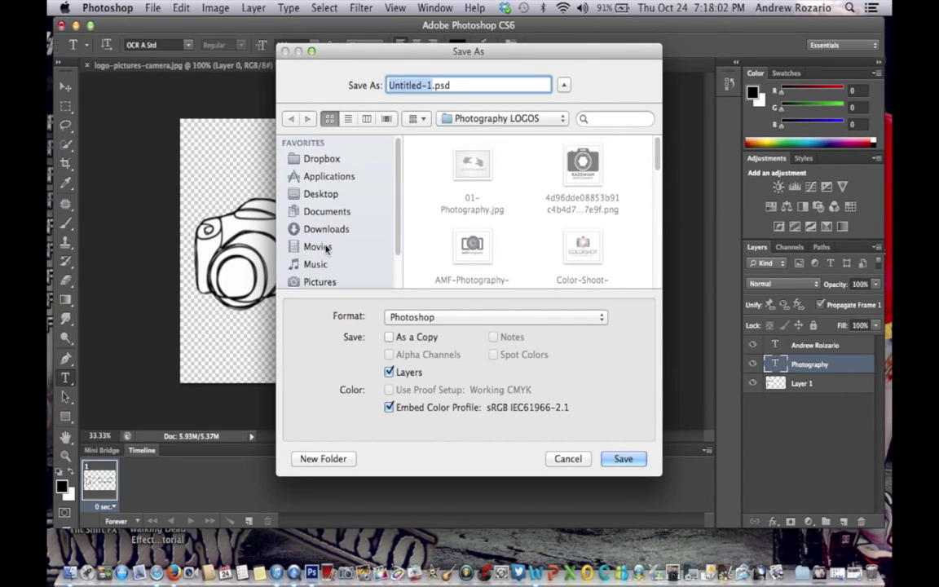
click(327, 195)
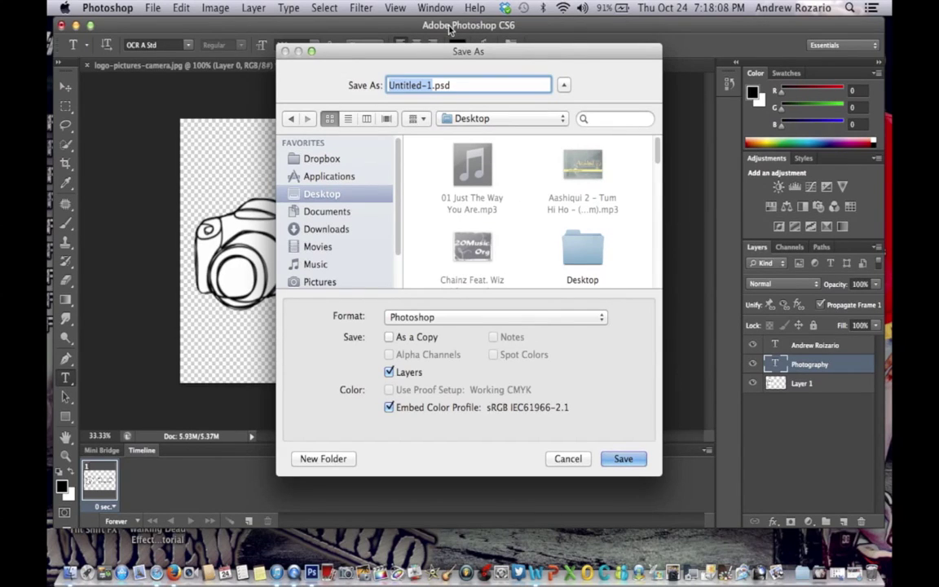
text(test )
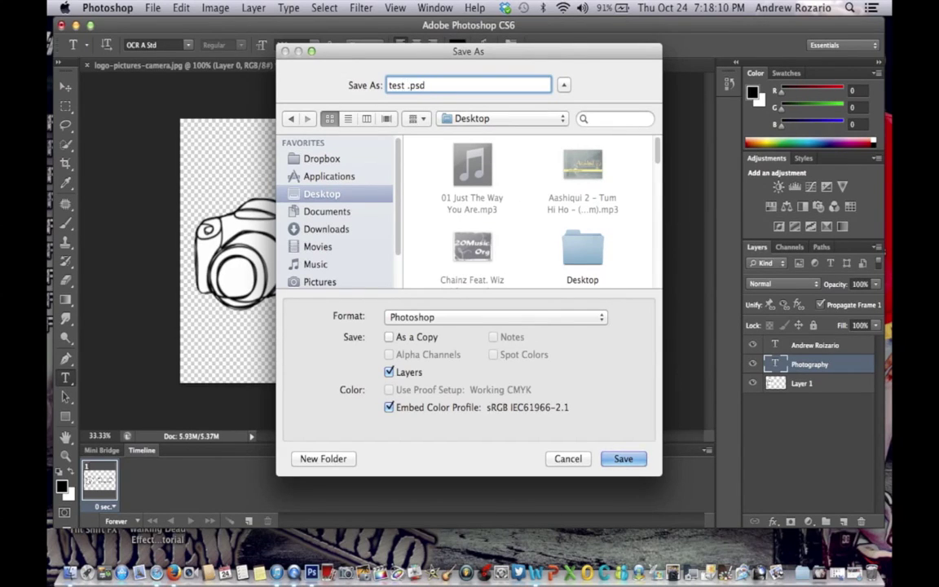
text(logo ALR)
Save the logo as PNG 'test logo ALR.png' with None / Fast compression.
click(517, 318)
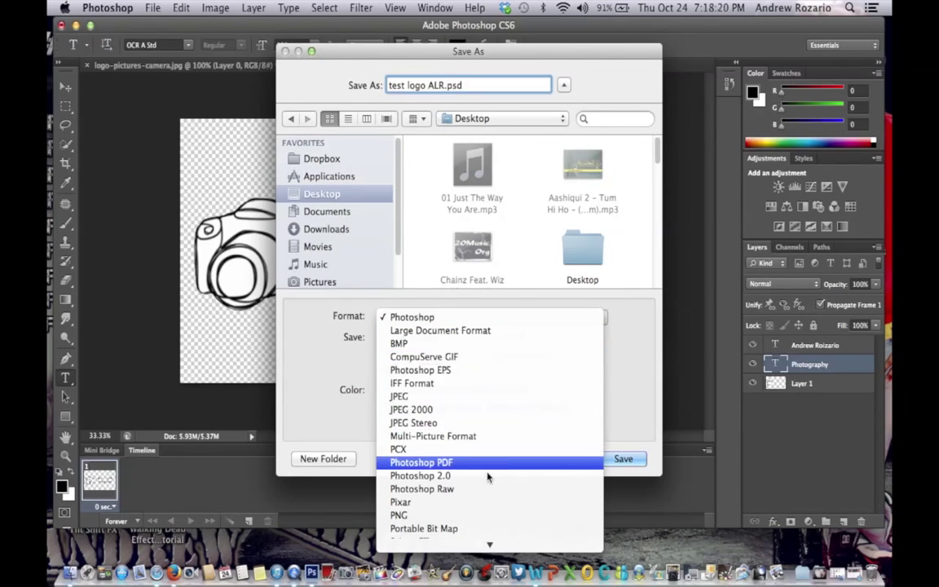
click(486, 516)
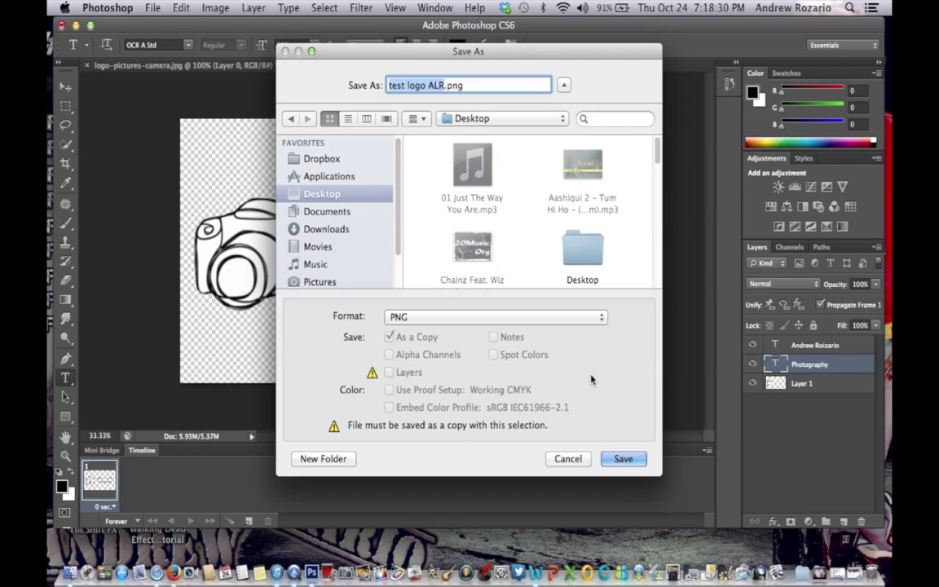
click(623, 459)
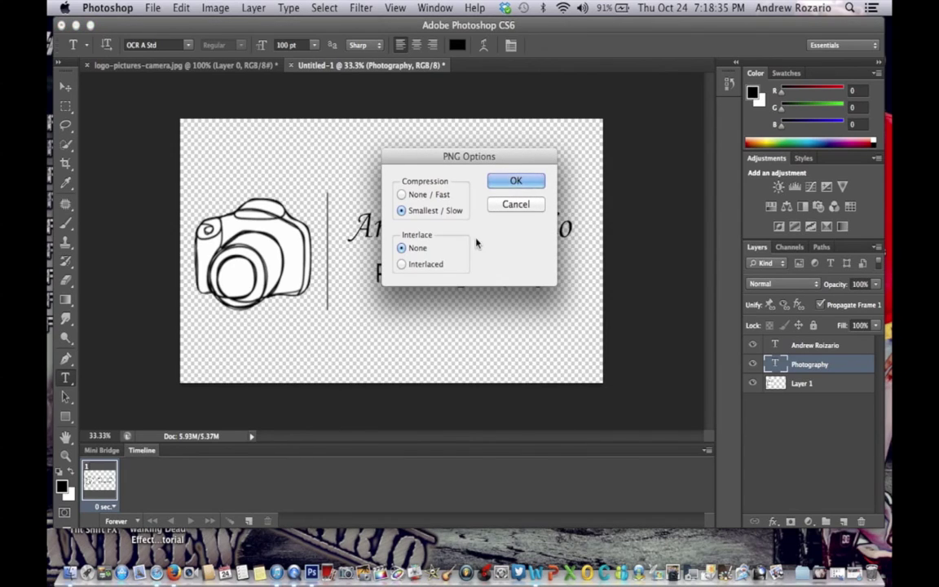
click(402, 195)
click(514, 180)
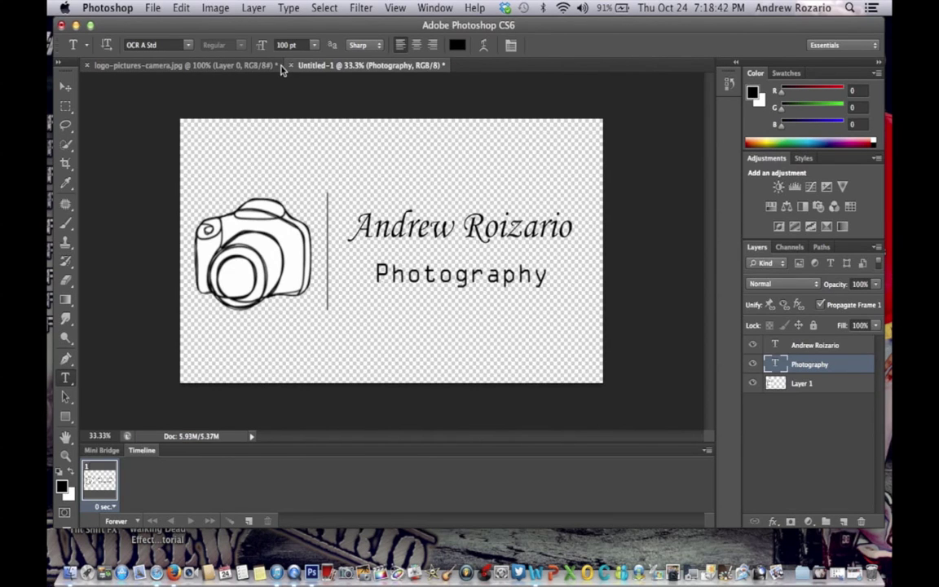
Close logo-pictures-camera.jpg and Untitled-1 without saving, then hide Photoshop.
click(241, 65)
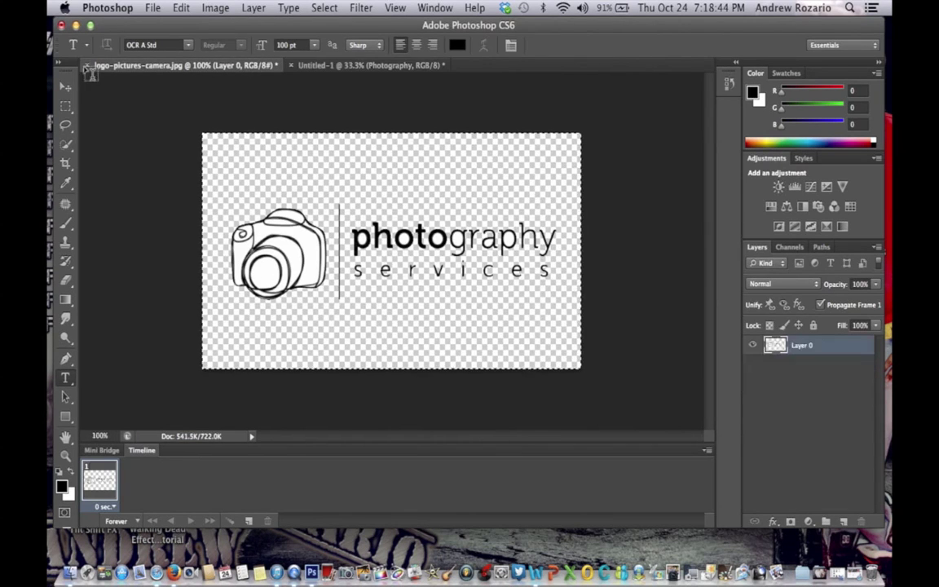
click(85, 66)
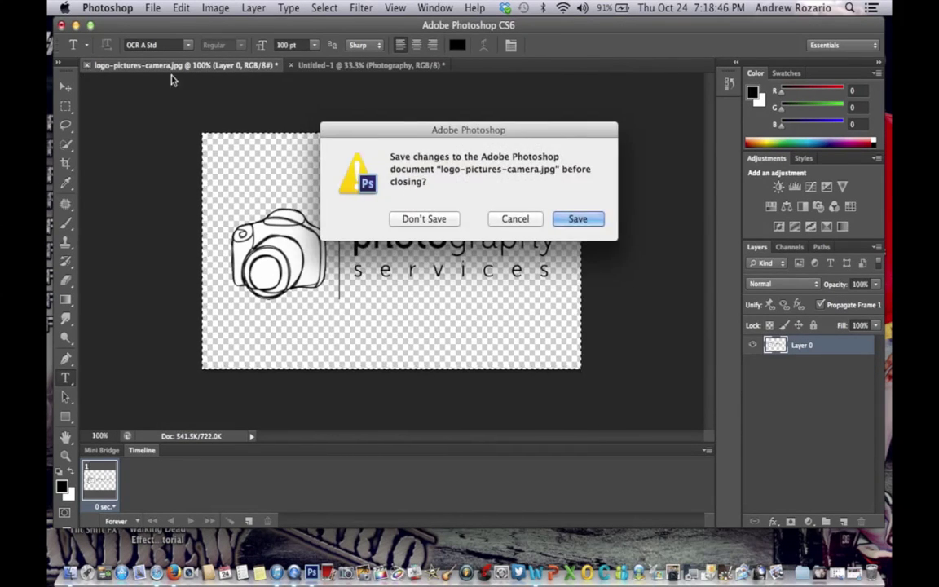
click(429, 219)
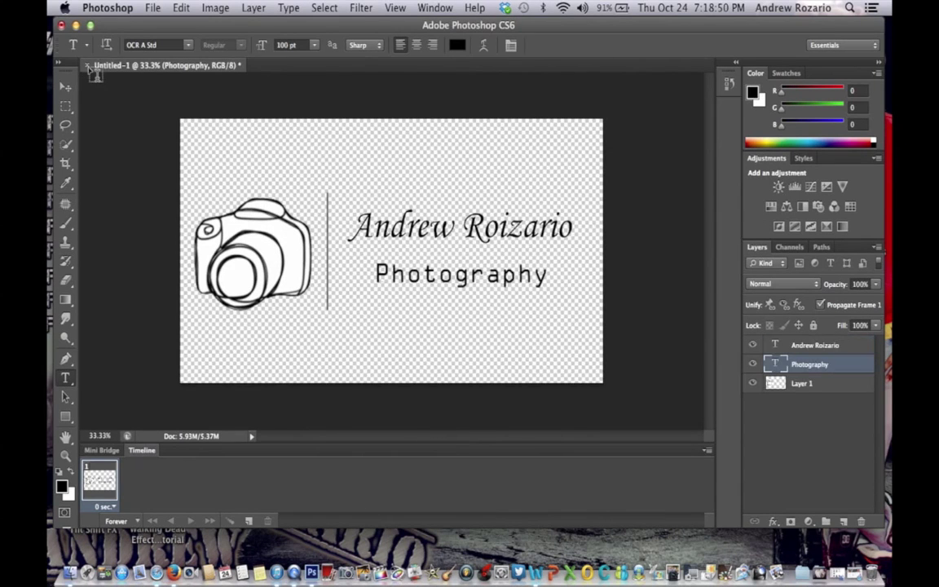
click(87, 66)
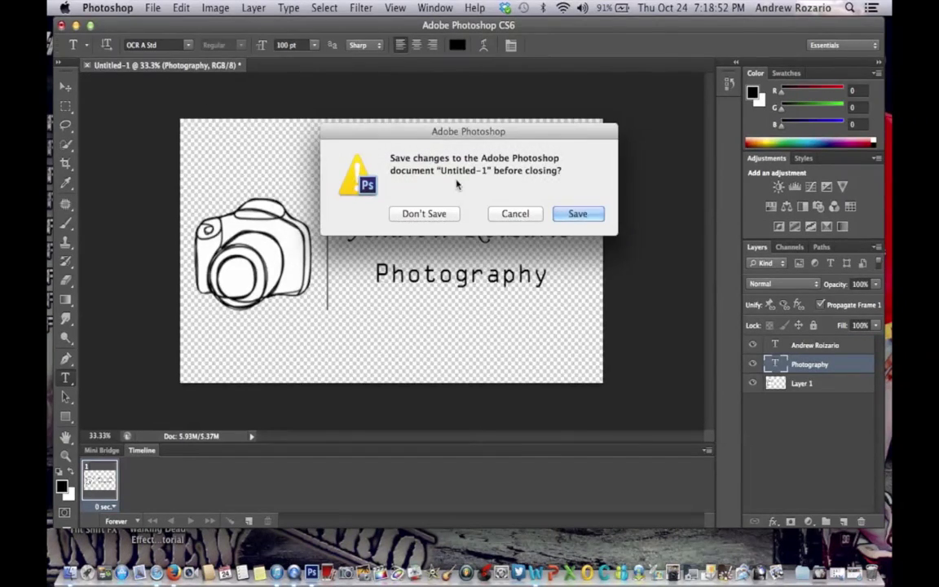
click(425, 214)
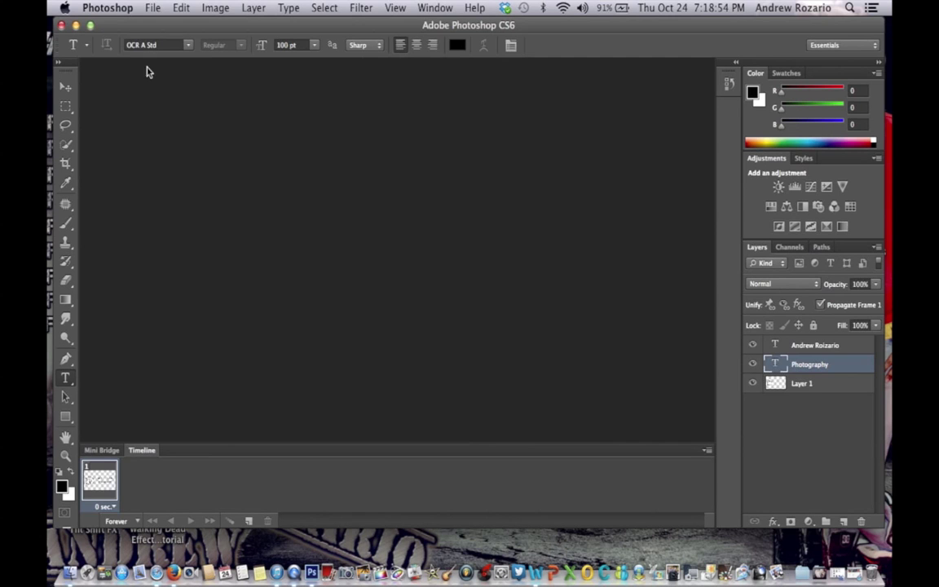
click(76, 25)
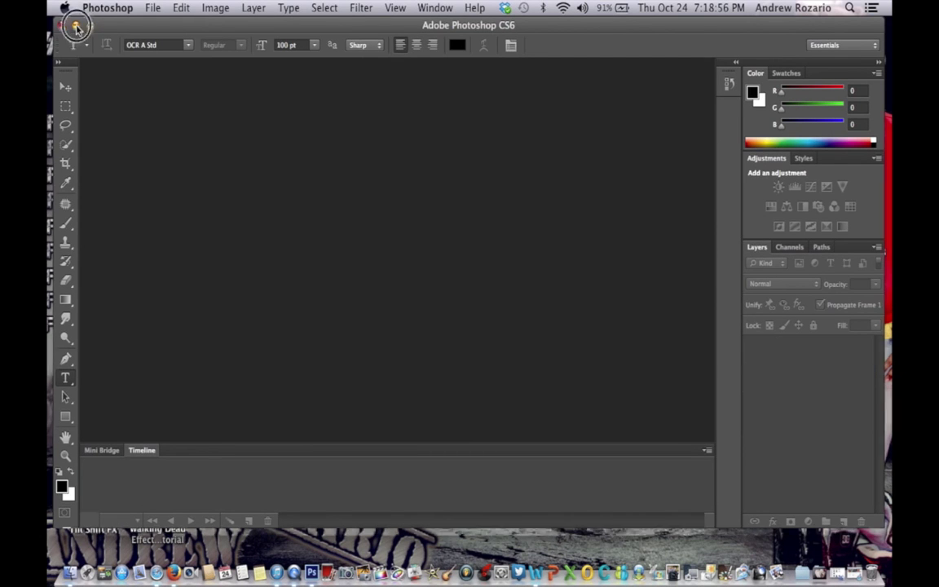
Open test logo ALR.png in Preview to check it, then return to Photoshop.
click(417, 261)
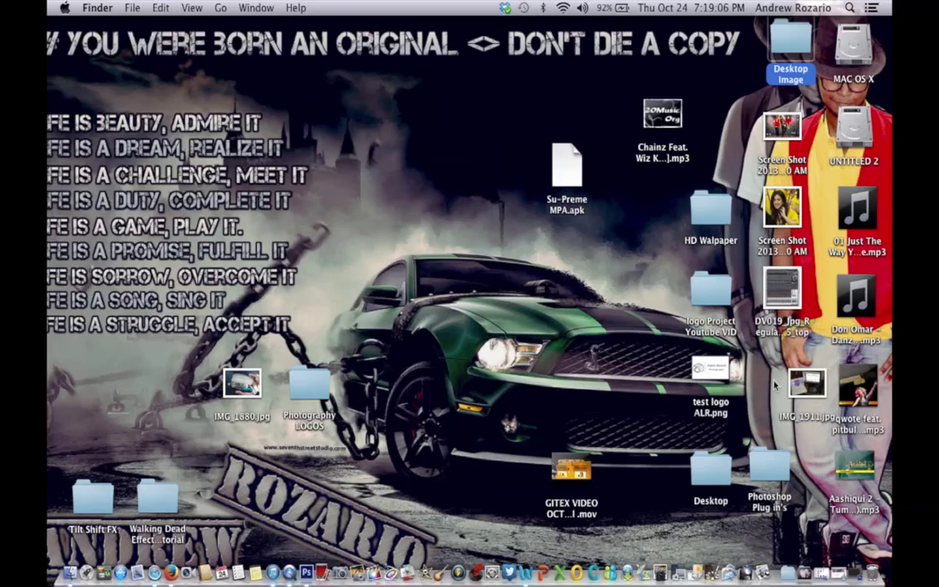
click(707, 369)
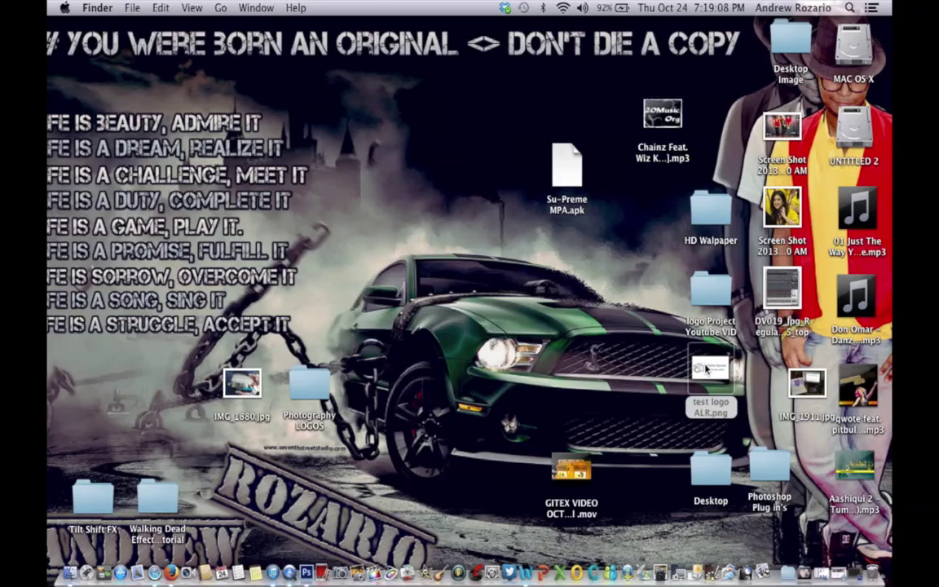
double_click(707, 369)
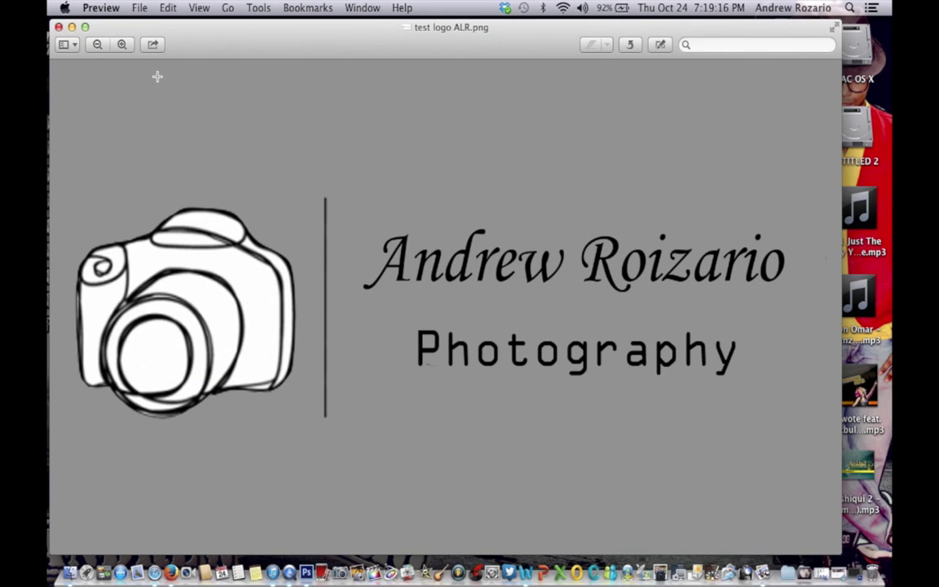
click(59, 27)
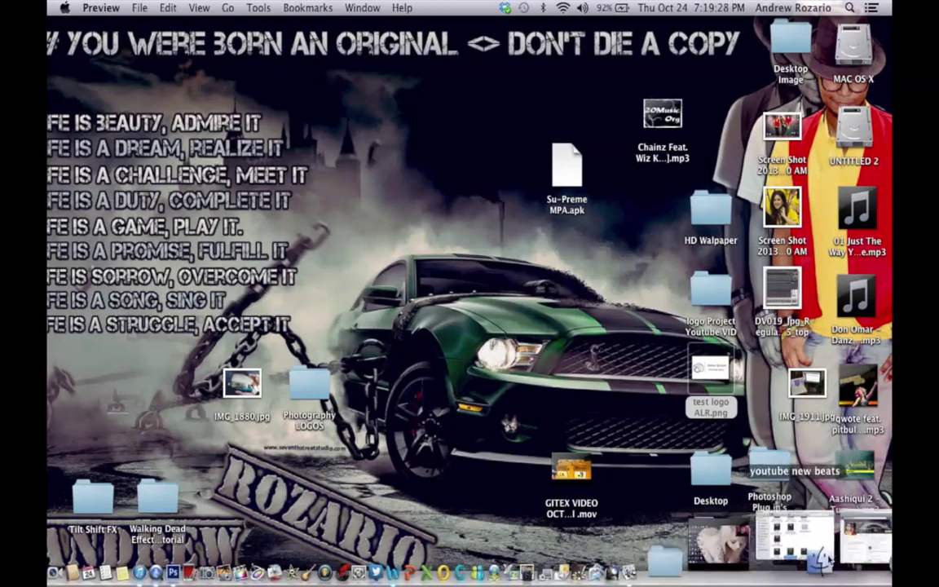
click(867, 558)
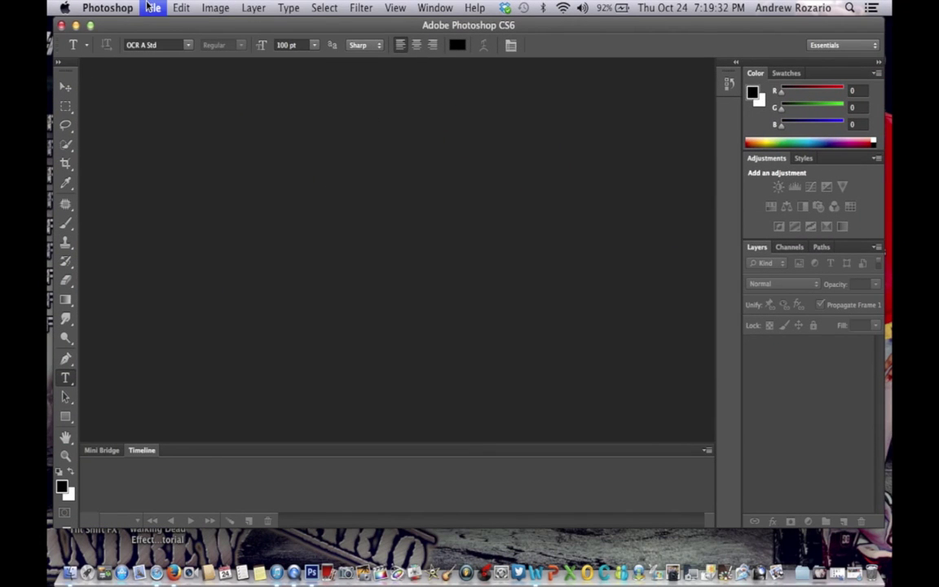
Open the photo IMG_1880.jpg from the Desktop.
click(152, 7)
click(168, 39)
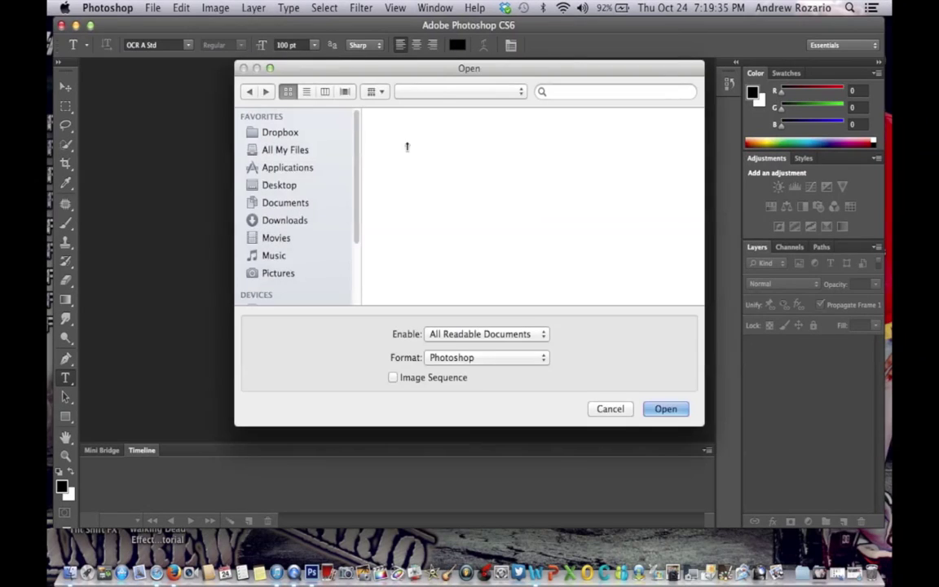
drag(356, 168, 353, 274)
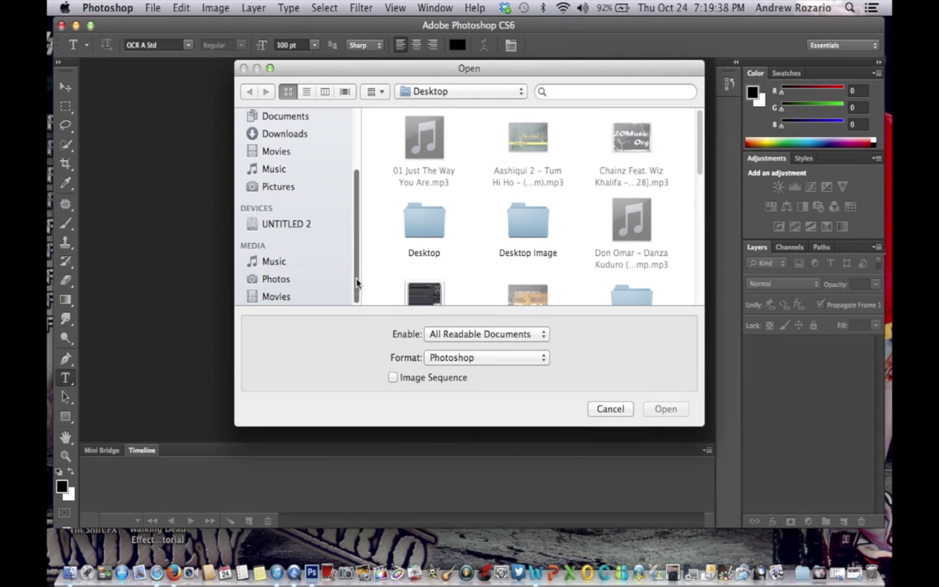
drag(699, 134, 695, 199)
click(426, 163)
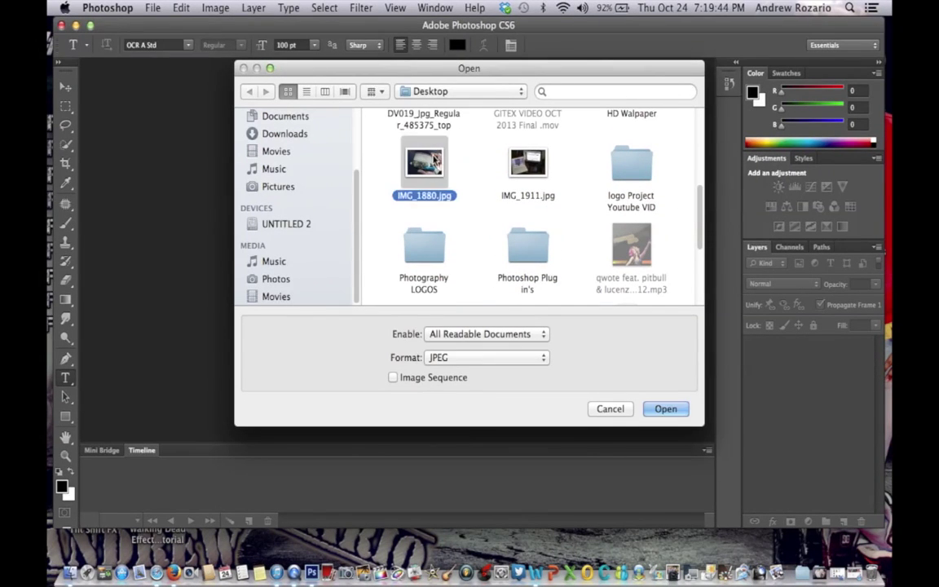
click(665, 409)
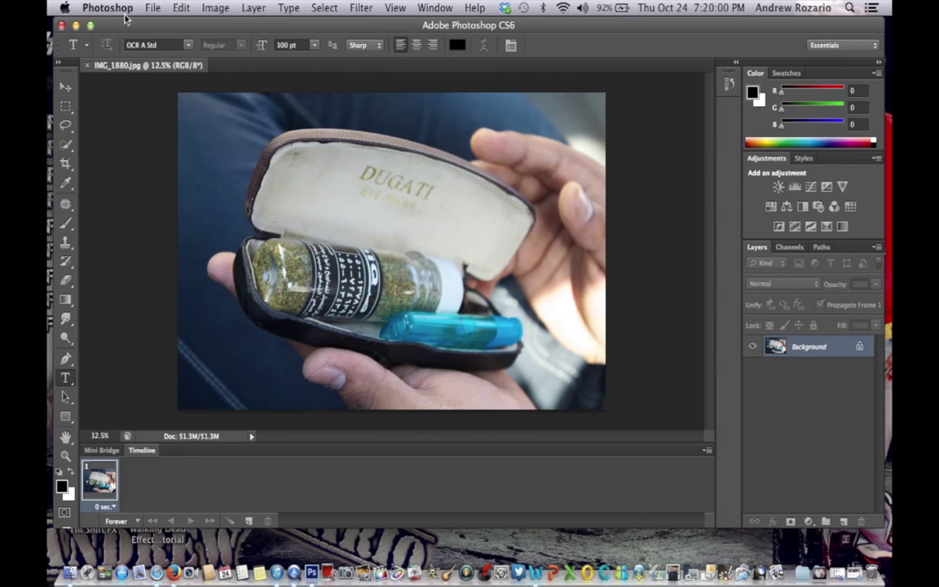
Open test logo ALR.png, select the whole canvas, and copy it.
click(151, 8)
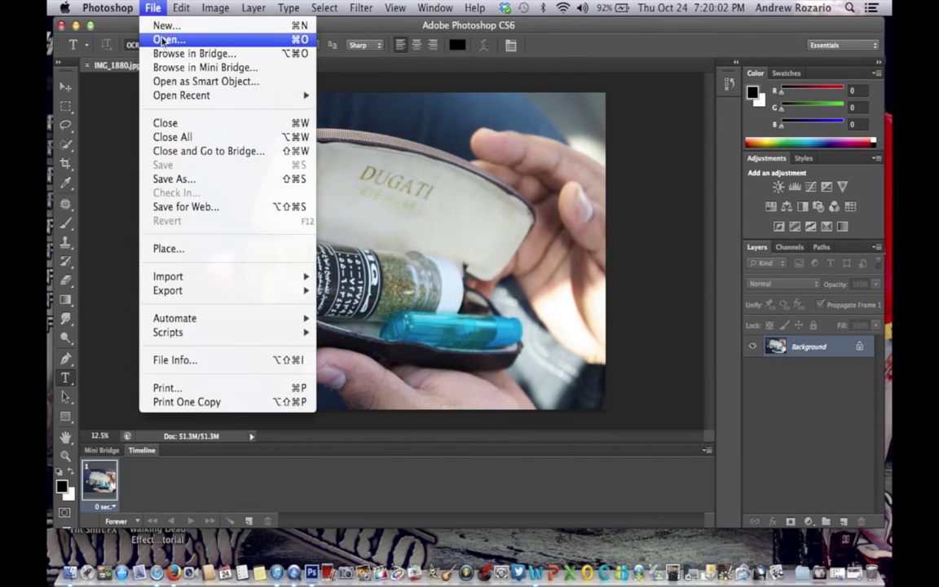
click(167, 39)
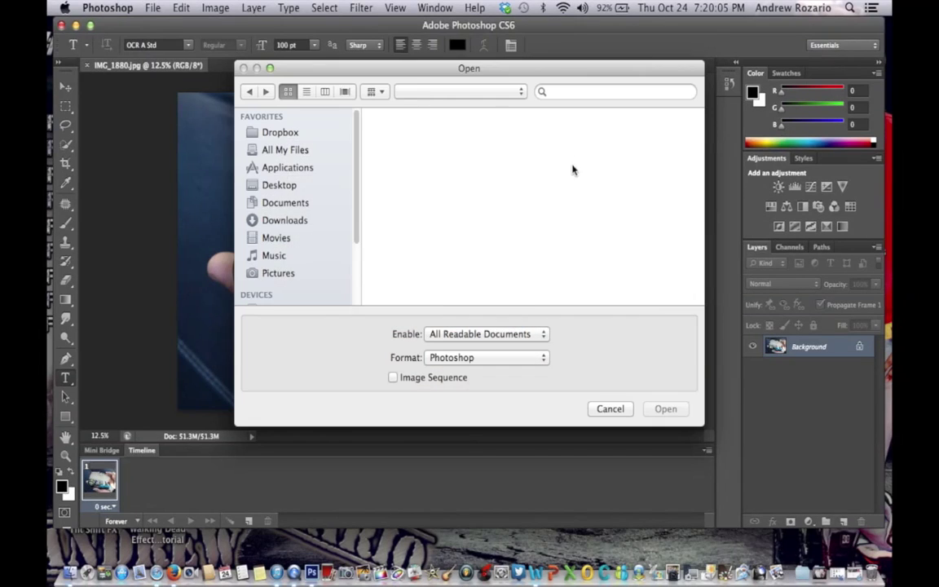
drag(697, 140, 705, 260)
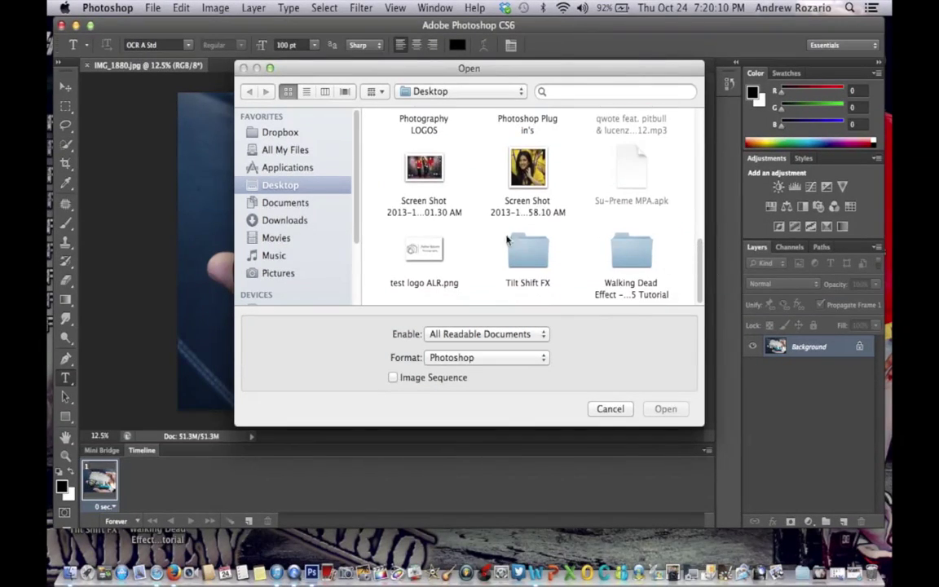
click(427, 249)
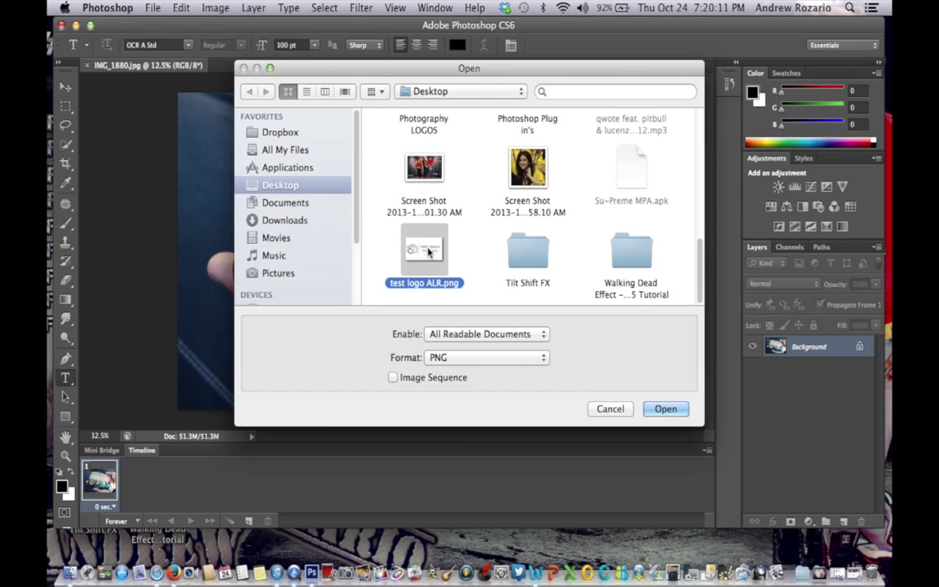
click(657, 407)
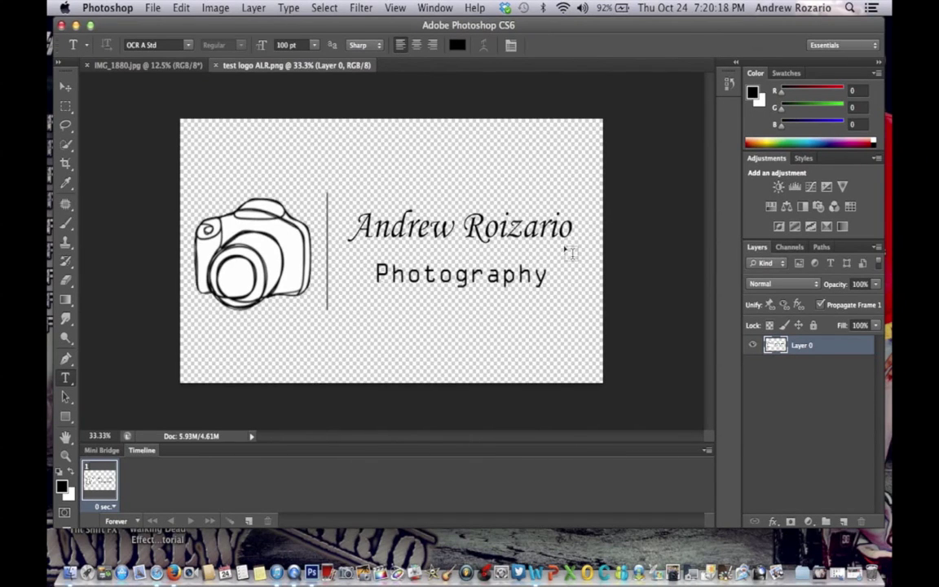
key(super+a)
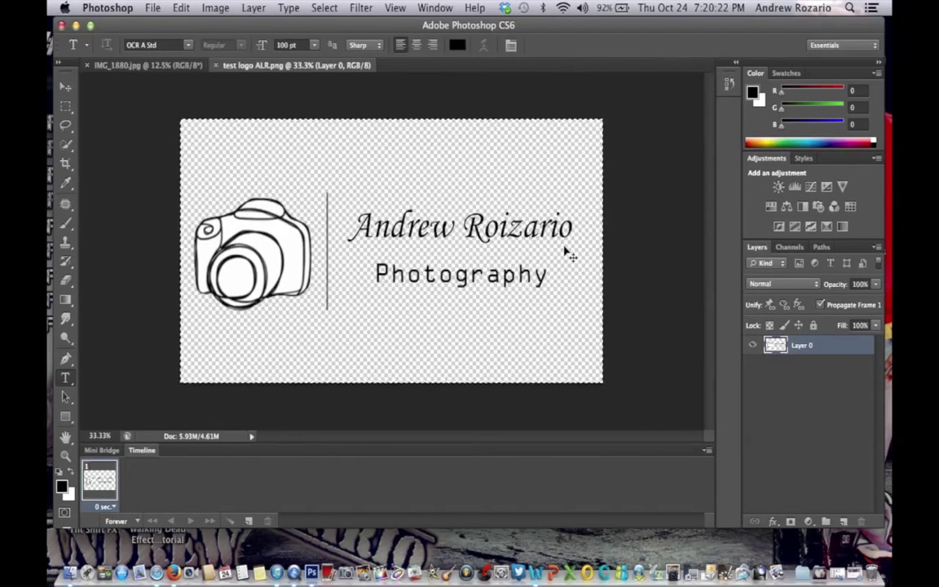
key(super+c)
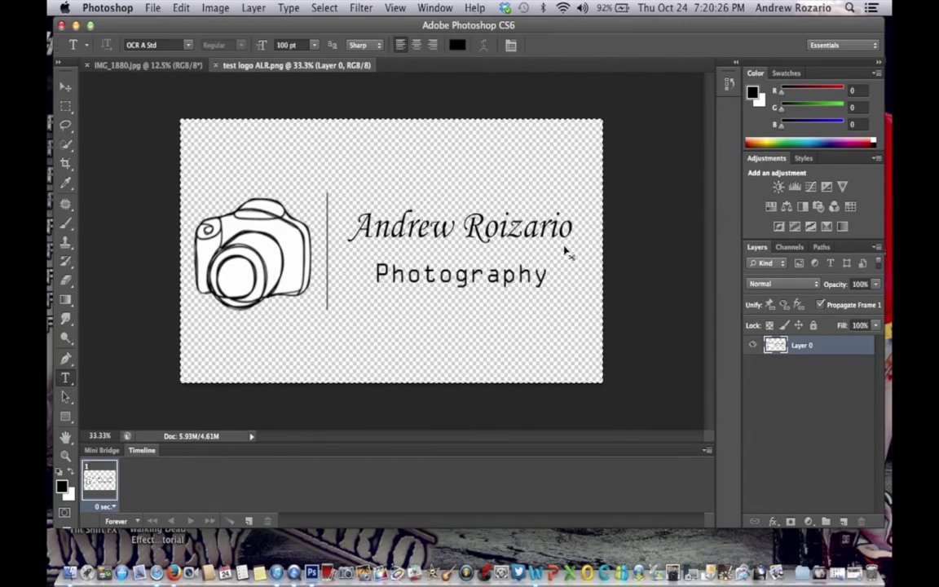
Paste the logo into IMG_1880.jpg, accepting the colour profile conversion.
click(140, 67)
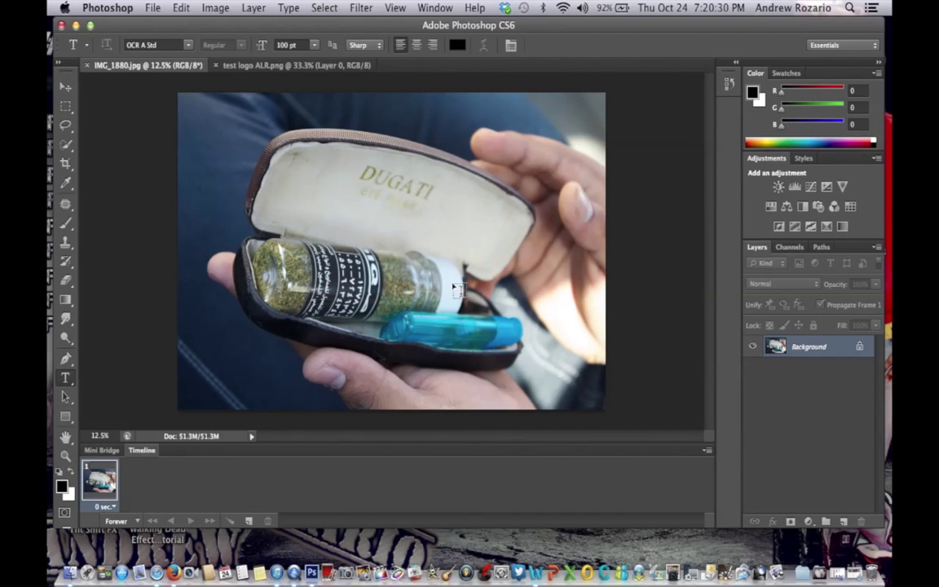
key(super+v)
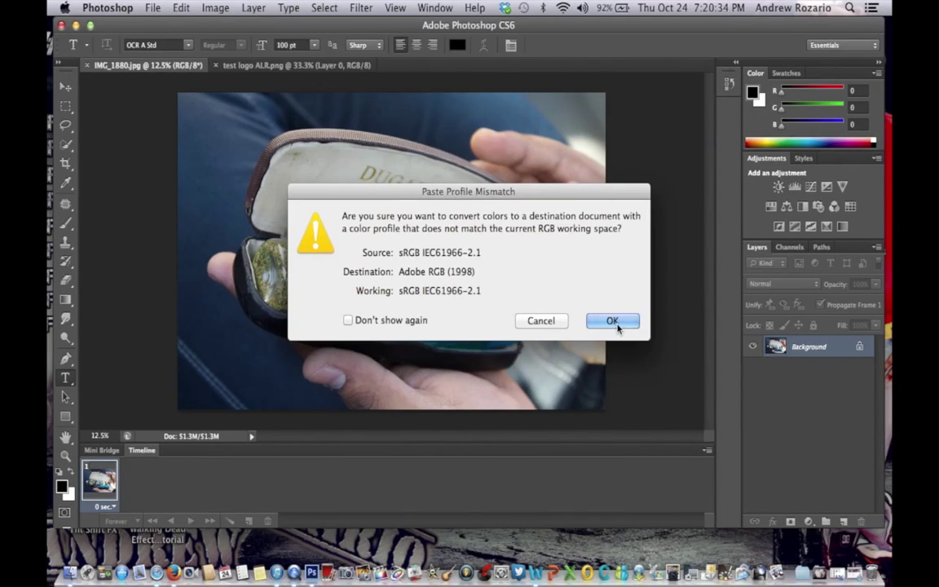
click(613, 322)
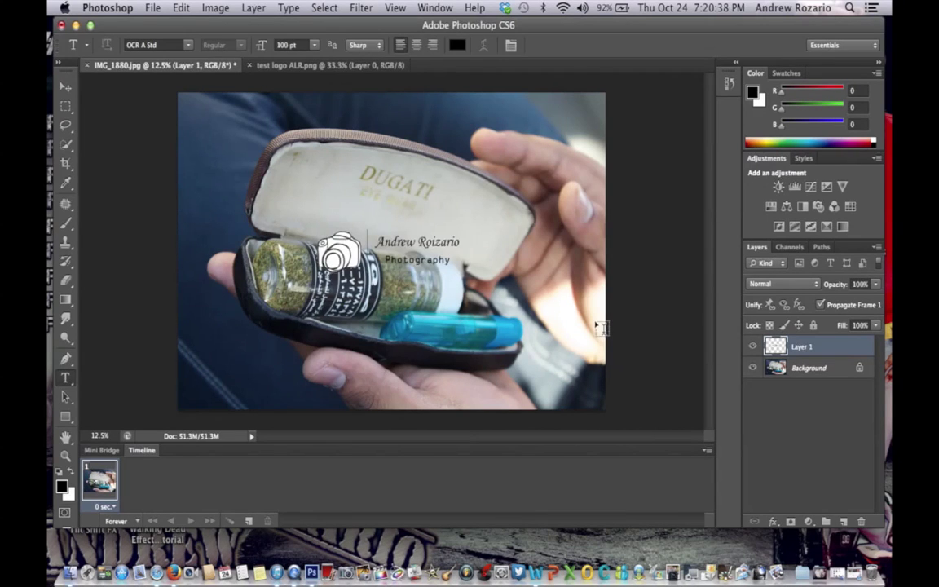
Move the pasted logo into the photo's bottom-right corner with Free Transform and commit.
key(super+t)
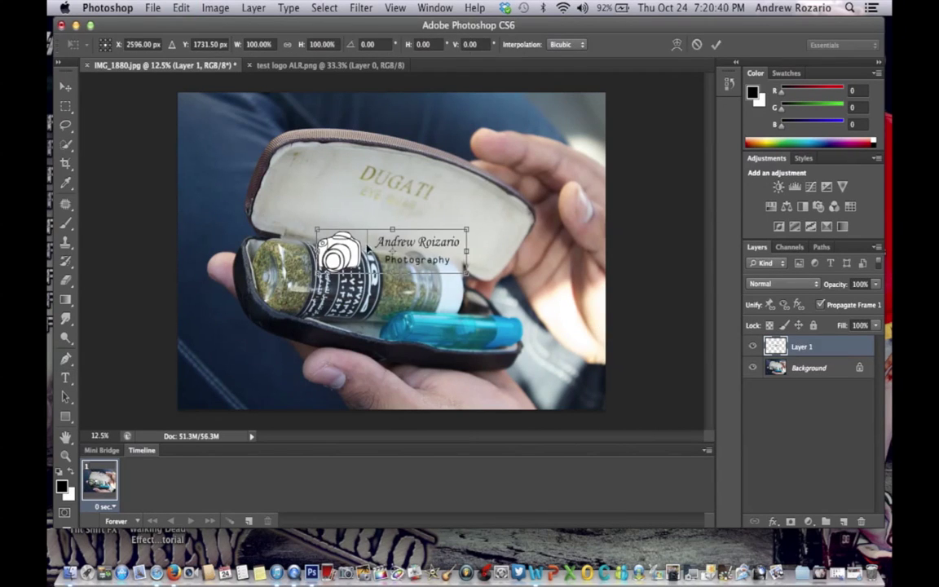
drag(377, 242, 473, 297)
click(180, 8)
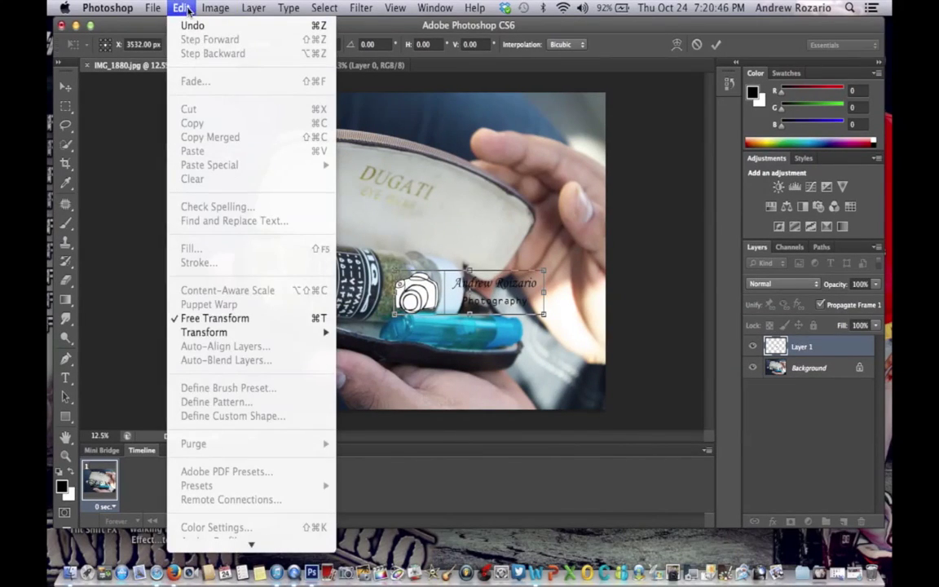
click(204, 319)
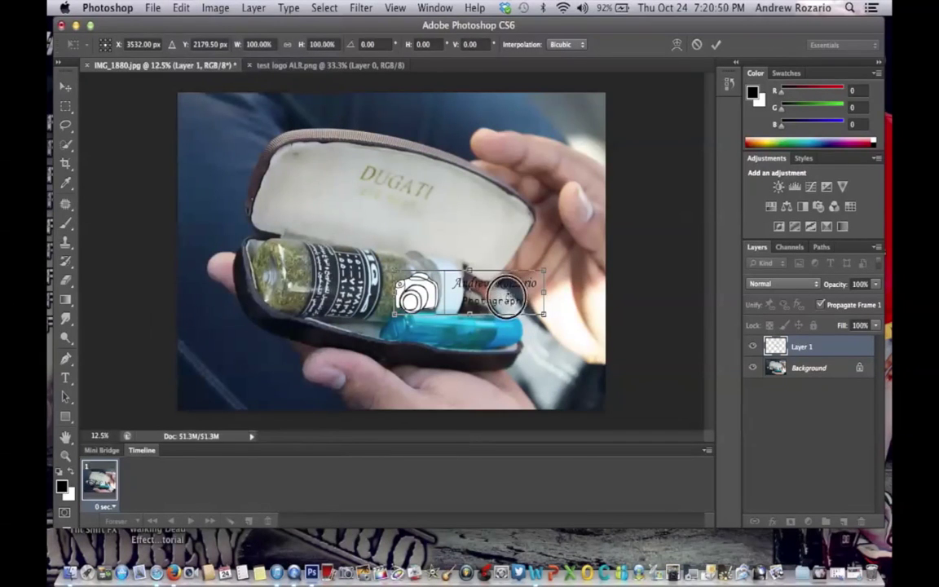
drag(516, 323, 519, 386)
key(Up)
key(Up)
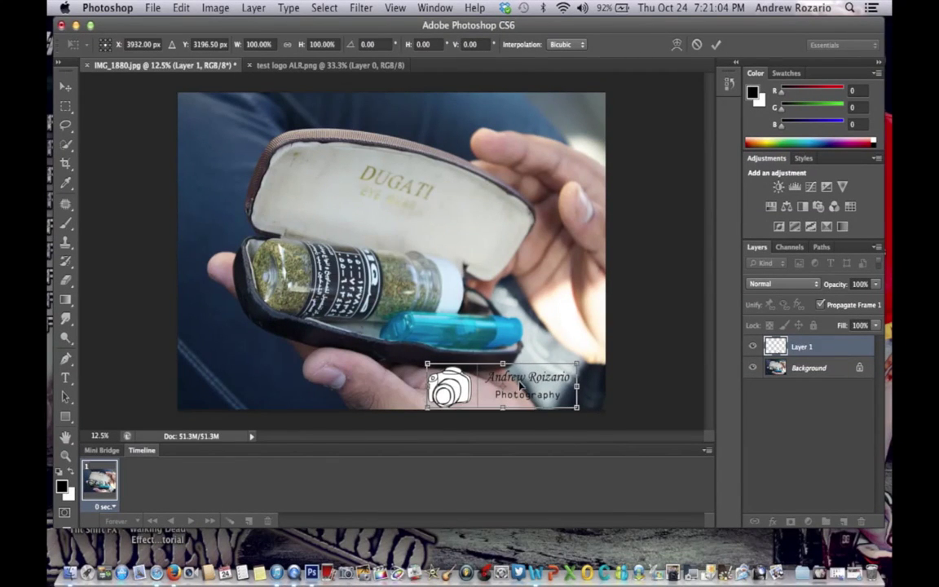
key(Return)
key(t)
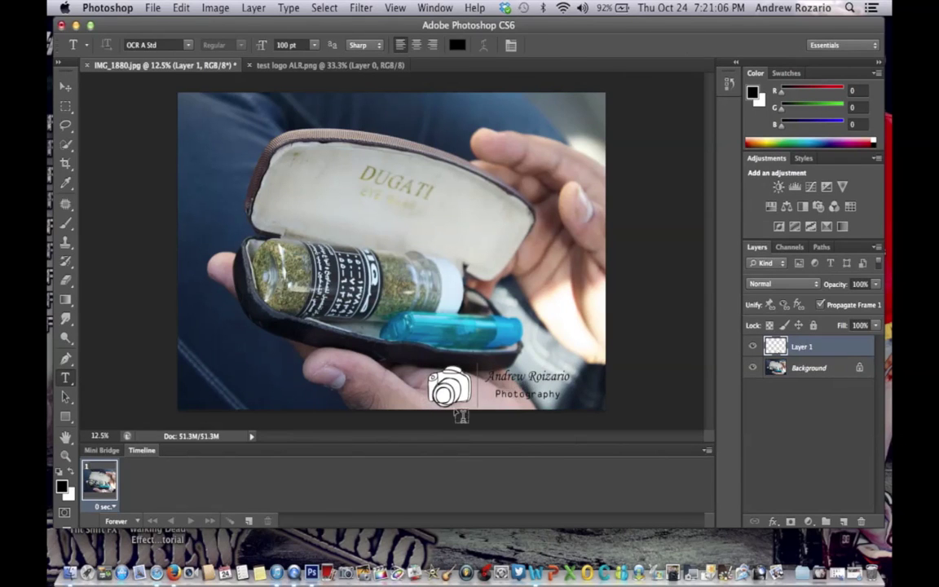